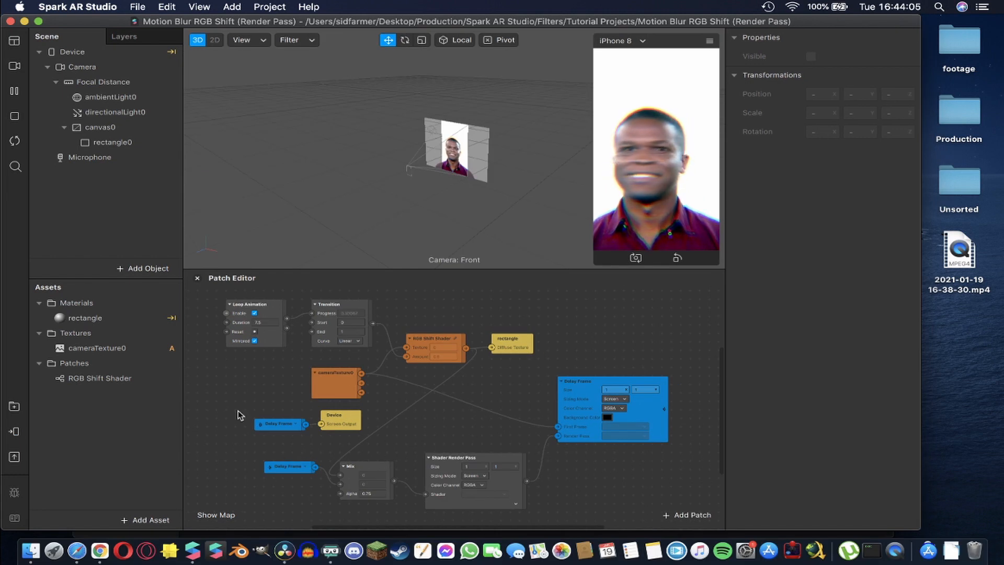
# Step: Delete the Device output, both Delay Frame receivers, Mix, Shader Render Pass and Delay Frame patches from the main graph
pyautogui.moveTo(238, 416); pyautogui.dragTo(680, 494)
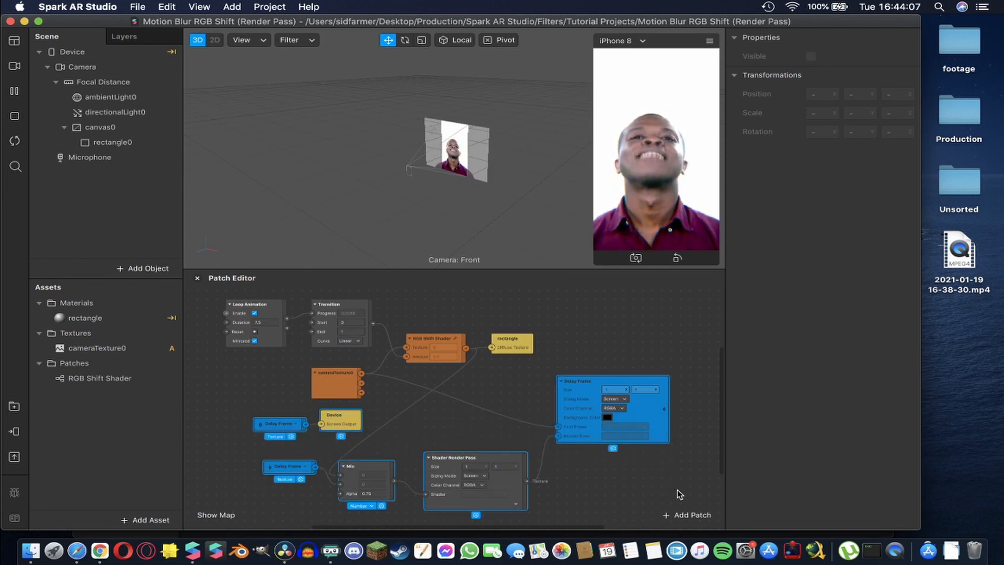
pyautogui.press('Delete')
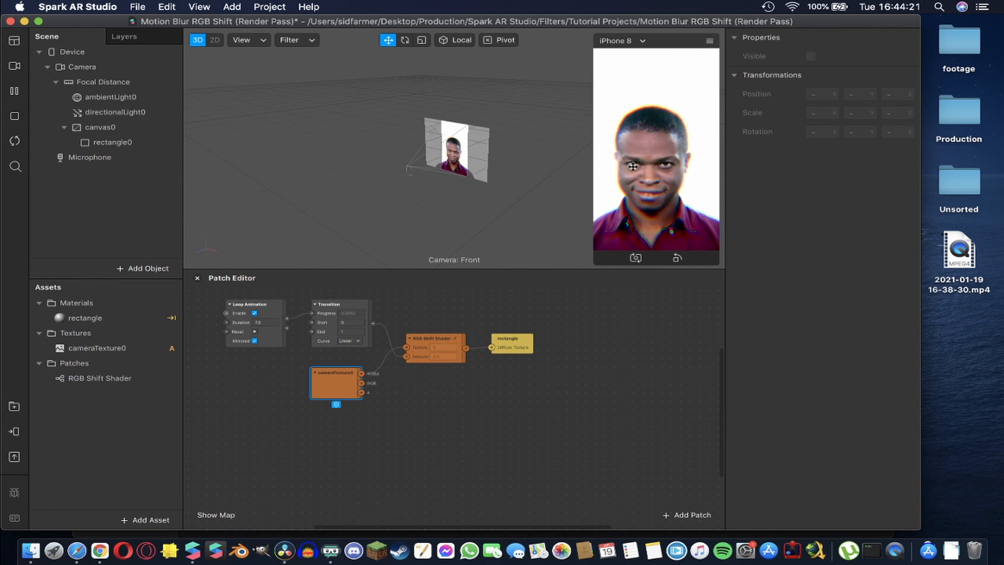
# Step: Open the RGB Shift Shader patch group and move its Output patch slightly farther from the Multiply patch
pyautogui.doubleClick(457, 343)
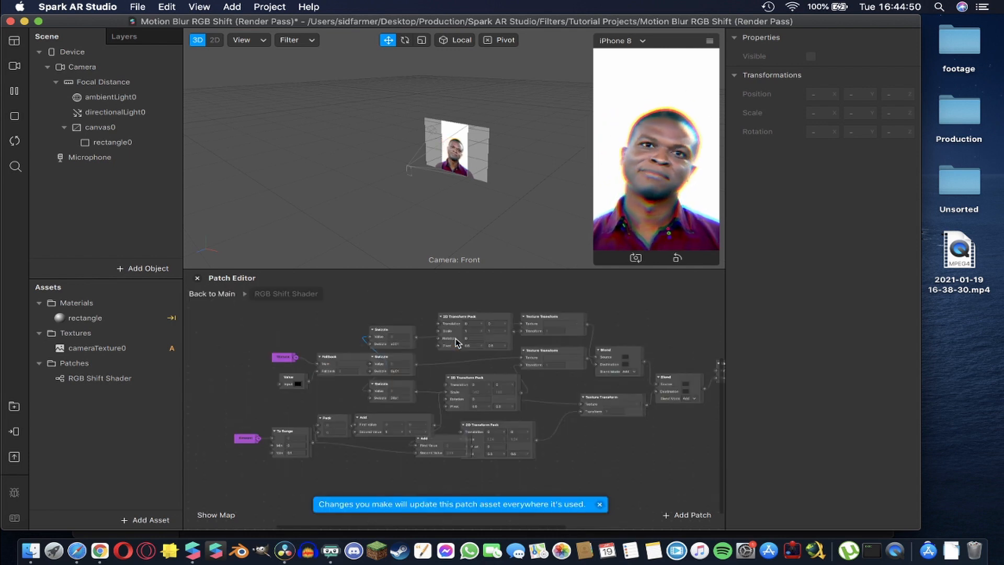
pyautogui.hscroll(3, 594, 351)
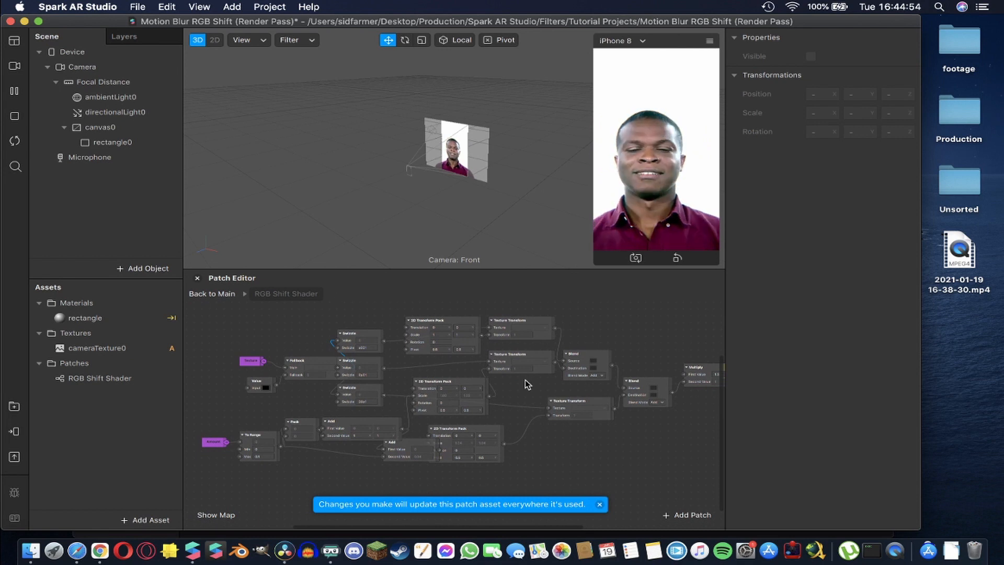
pyautogui.hscroll(1, 525, 381)
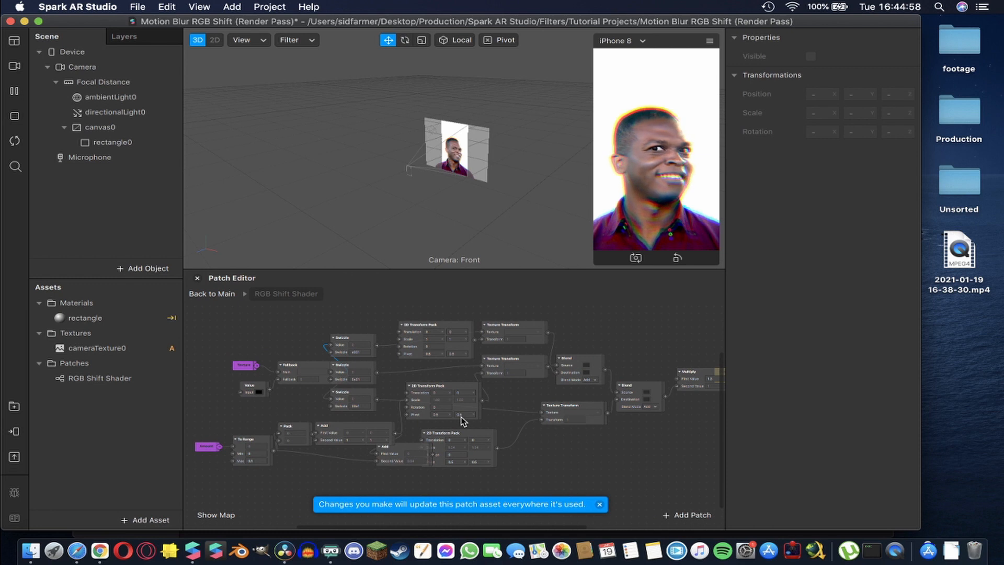
pyautogui.hscroll(4, 520, 446)
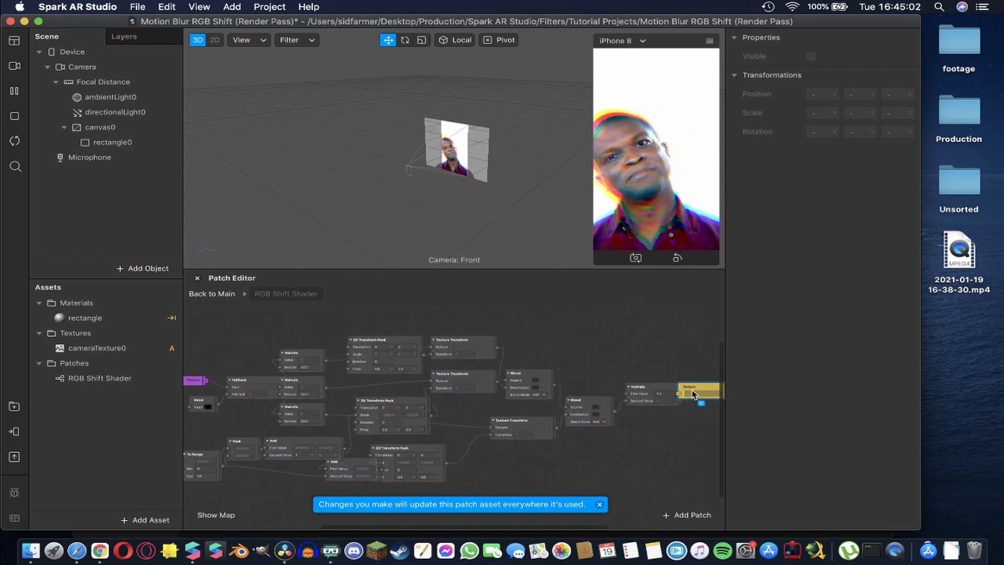
pyautogui.moveTo(694, 393); pyautogui.dragTo(712, 390)
pyautogui.scroll(-2, 549, 382)
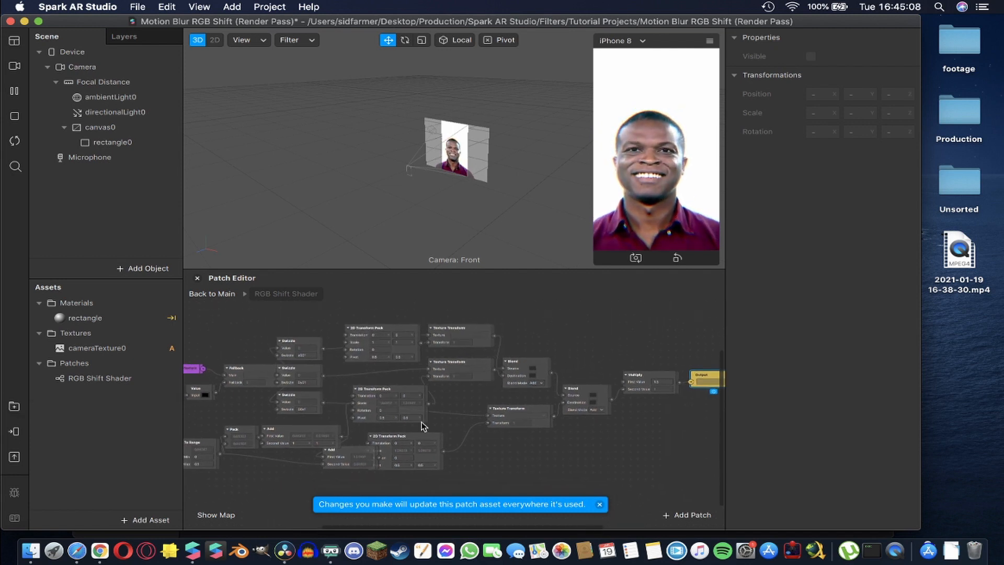
# Step: Set the X translation of the uppermost 2D Transform Pack in the shader group to 45
pyautogui.scroll(5, 335, 327)
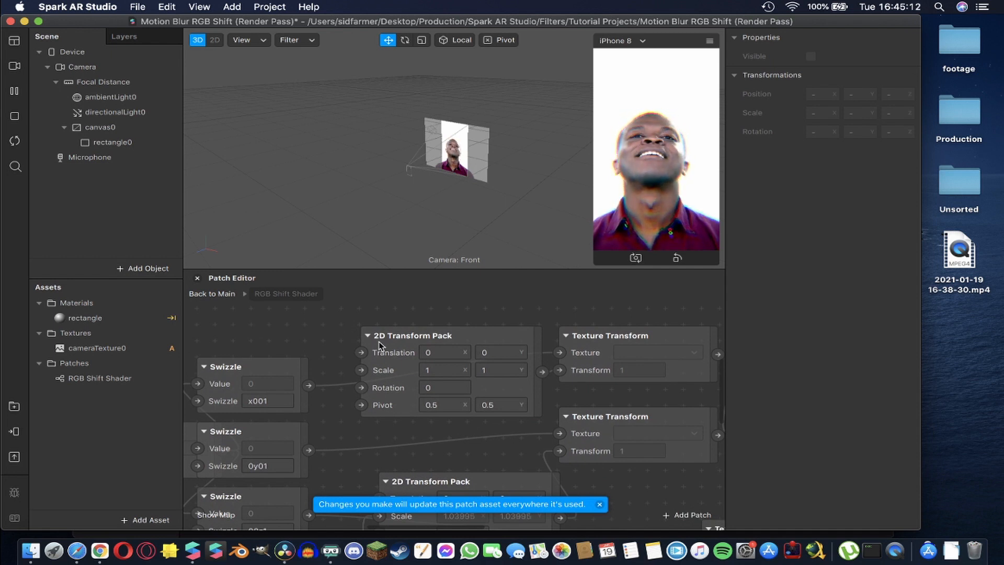
pyautogui.scroll(-5, 399, 393)
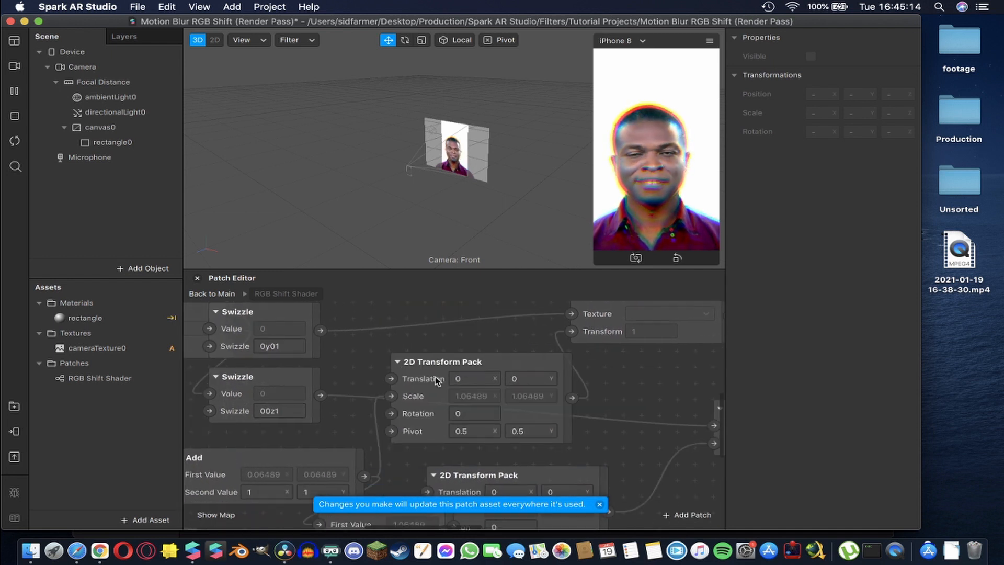
pyautogui.scroll(-4, 486, 382)
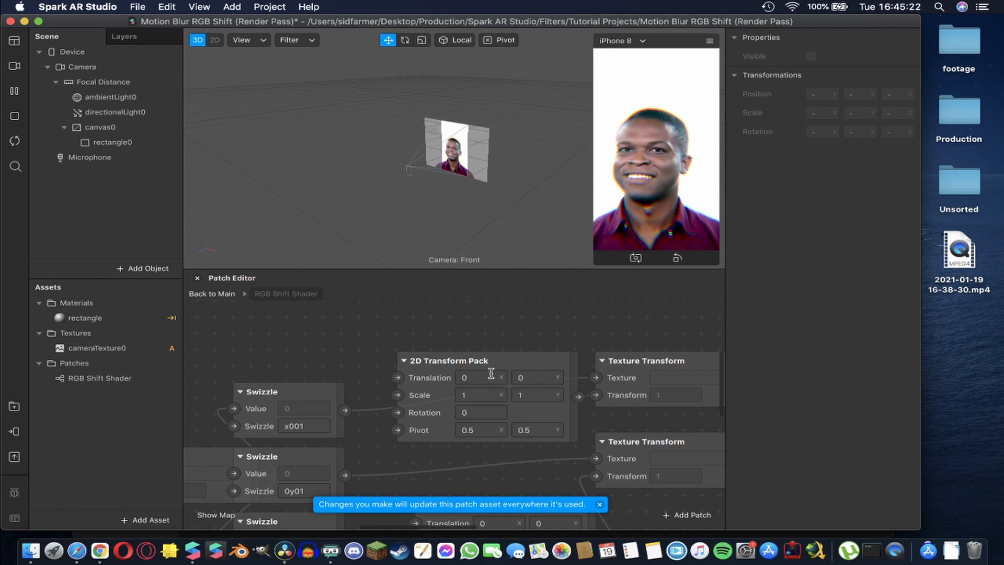
pyautogui.click(469, 378)
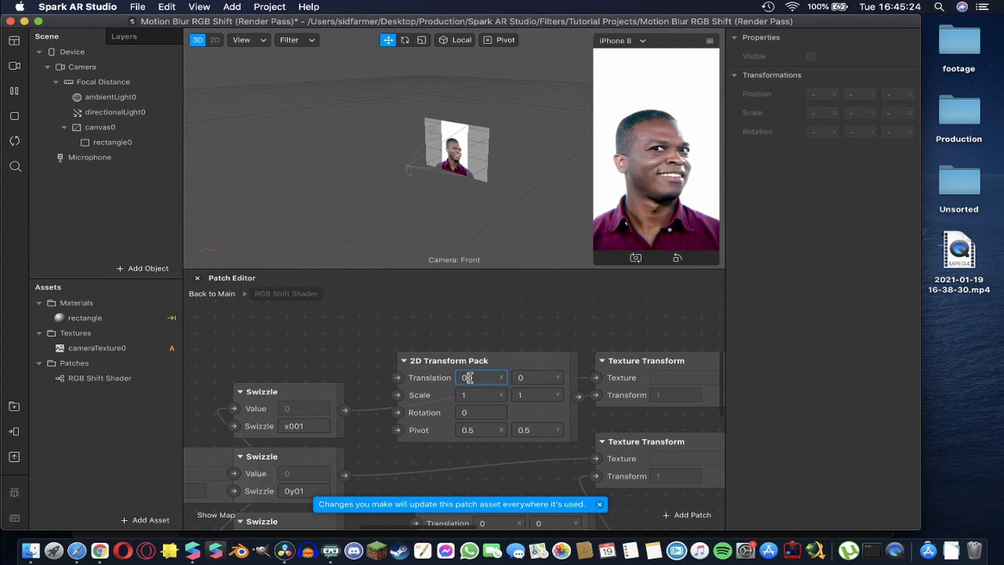
pyautogui.write('45')
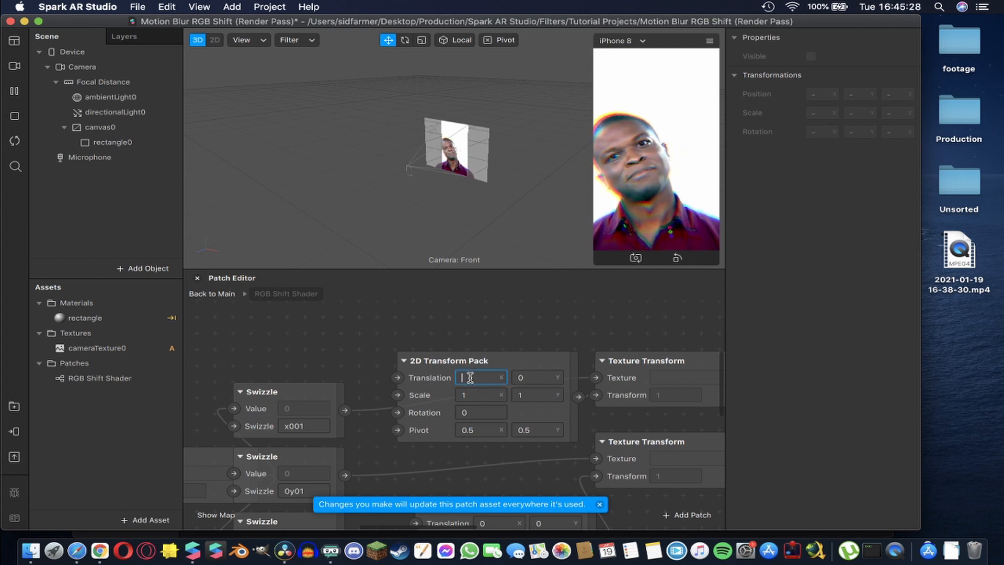
pyautogui.press('Return')
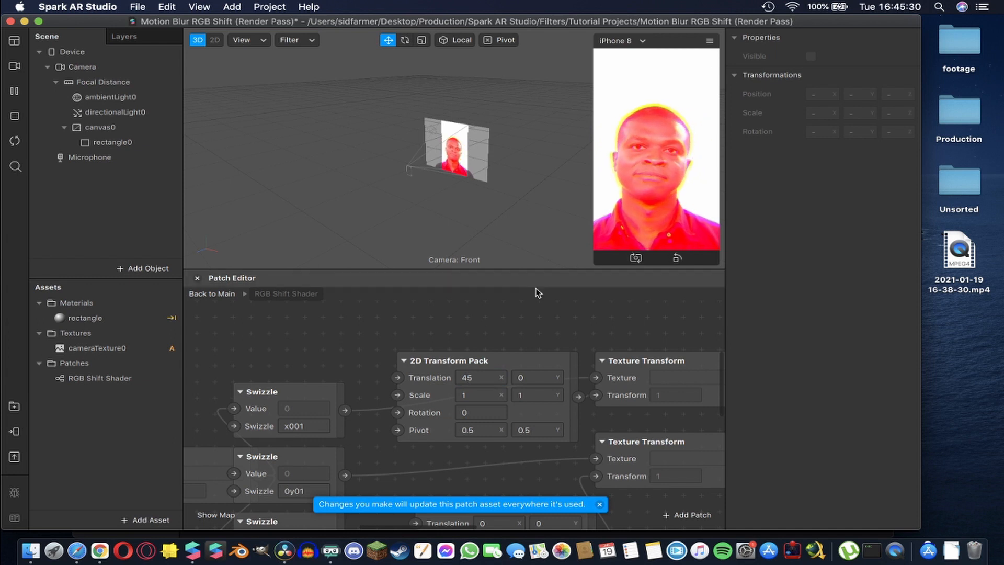
# Step: Set the X translation of the lowest 2D Transform Pack, beside the Add patch, to 45
pyautogui.scroll(-8, 483, 325)
pyautogui.scroll(-1, 497, 398)
pyautogui.click(562, 428)
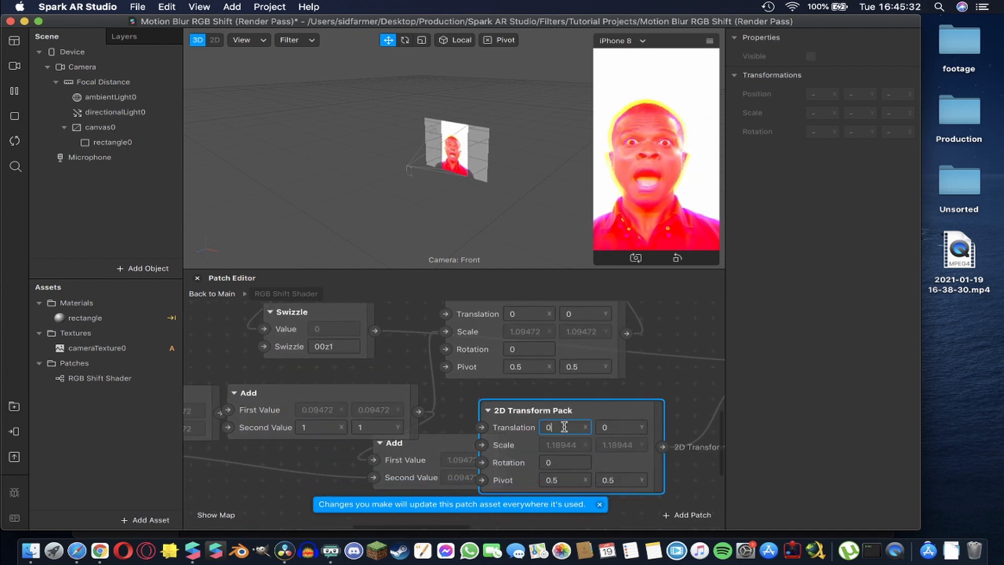
pyautogui.write('45')
pyautogui.press('Return')
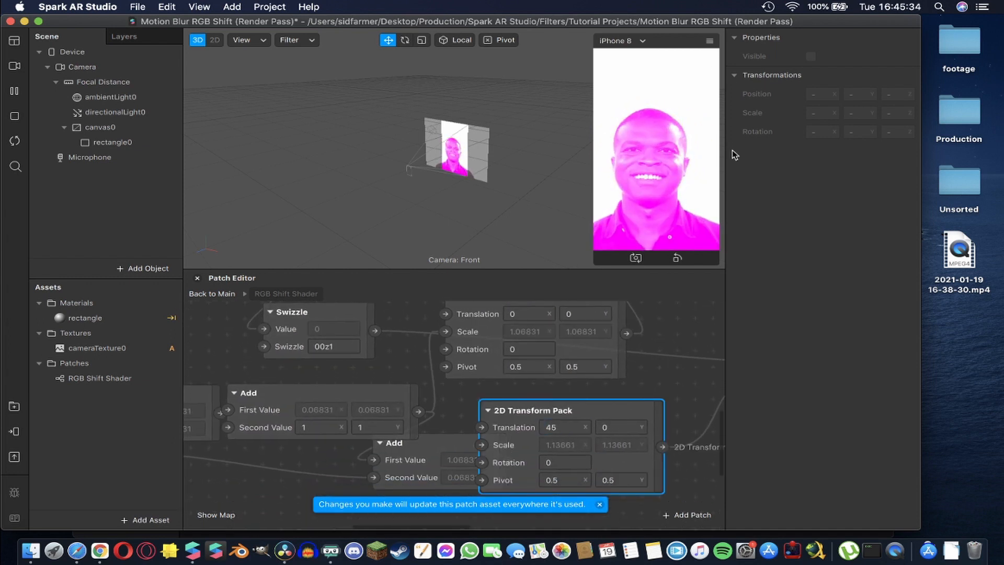
# Step: Reset the X translation of the uppermost 2D Transform Pack to 0
pyautogui.scroll(1, 520, 381)
pyautogui.scroll(7, 520, 378)
pyautogui.click(504, 333)
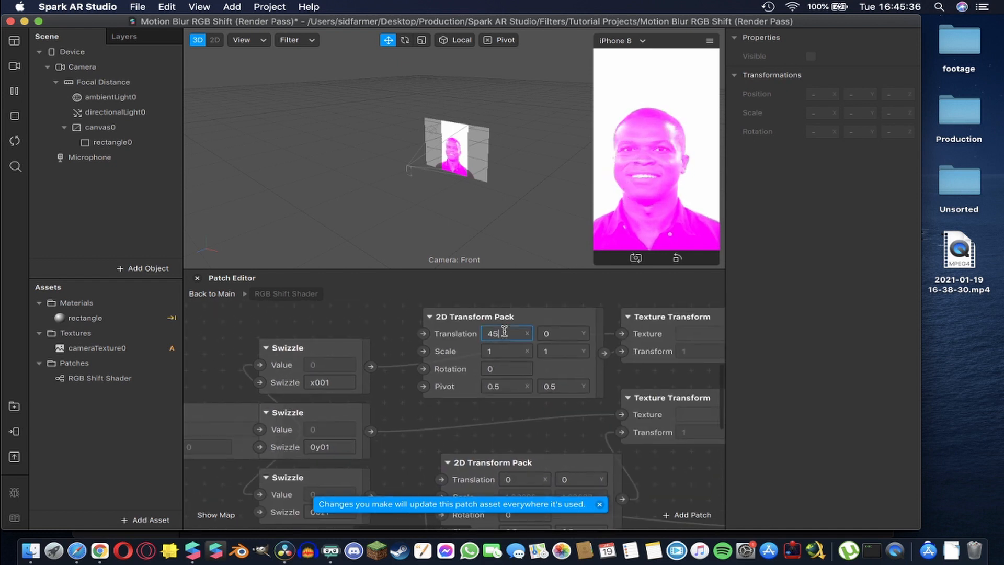
pyautogui.press('Return')
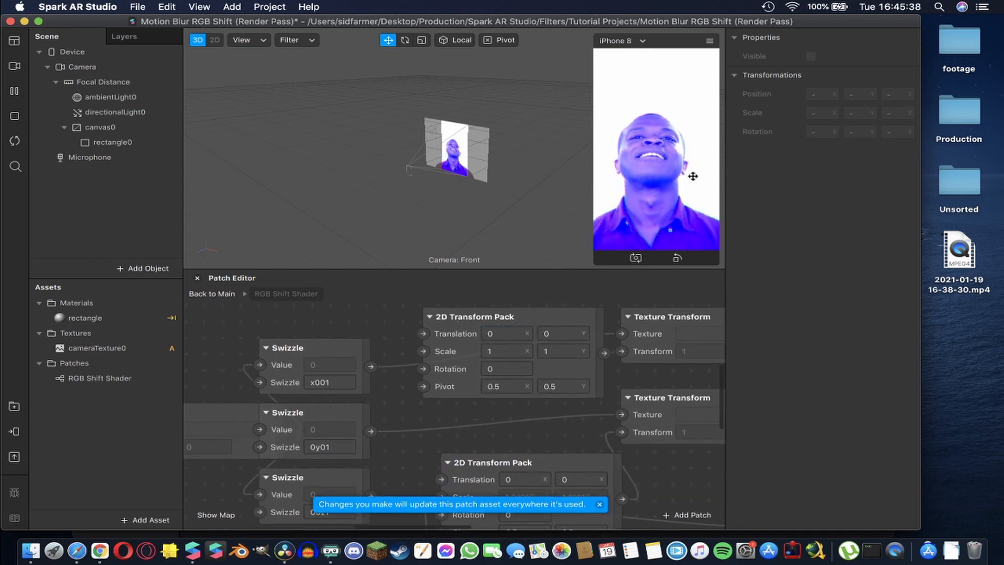
# Step: Switch the preview's video source from the simulation clip to the built-in FaceTime HD Camera
pyautogui.scroll(-8, 542, 386)
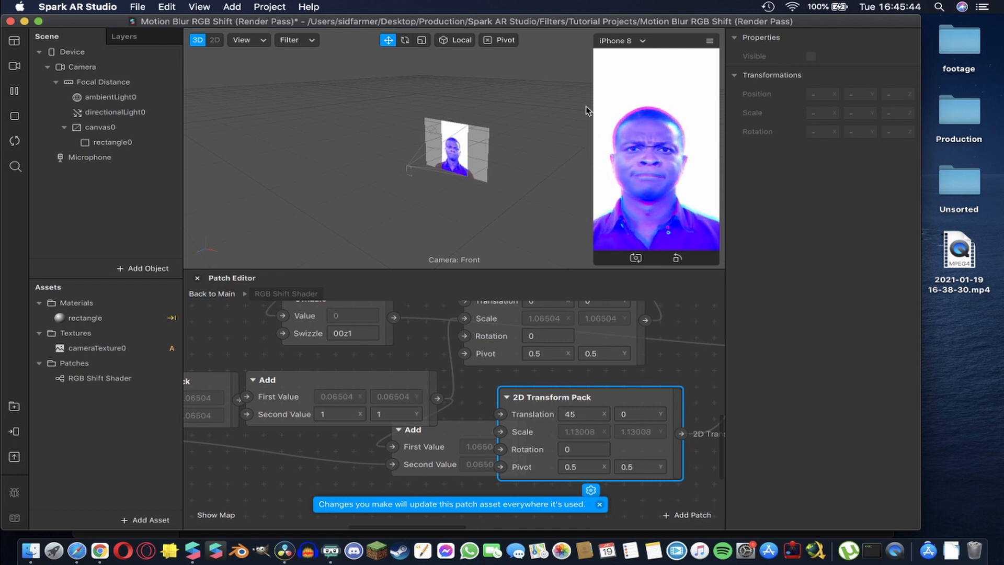
pyautogui.click(15, 67)
pyautogui.click(110, 87)
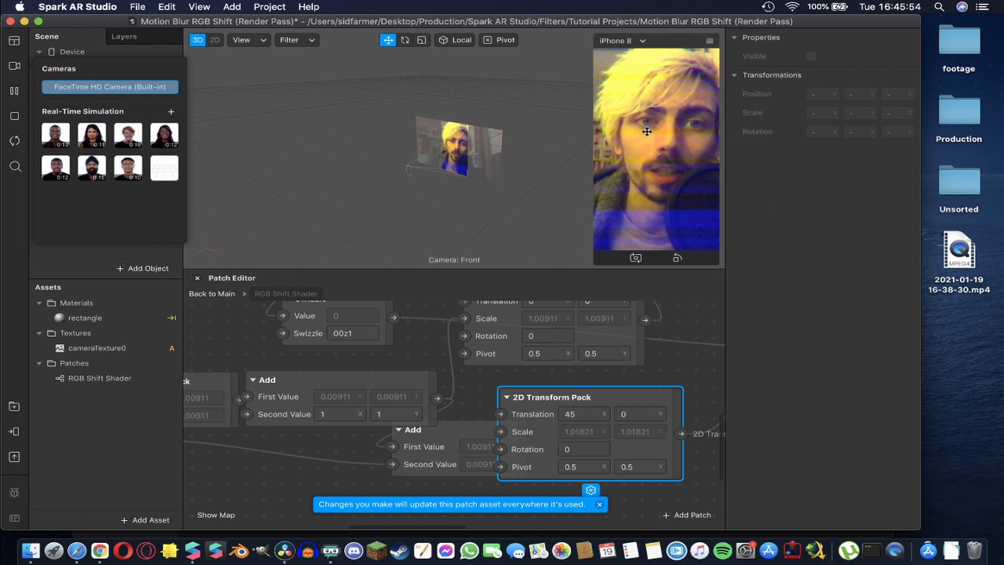
# Step: Set the X translation of the middle 2D Transform Pack, beside the 00z1 Swizzle patch, to 15
pyautogui.scroll(3, 534, 345)
pyautogui.click(553, 356)
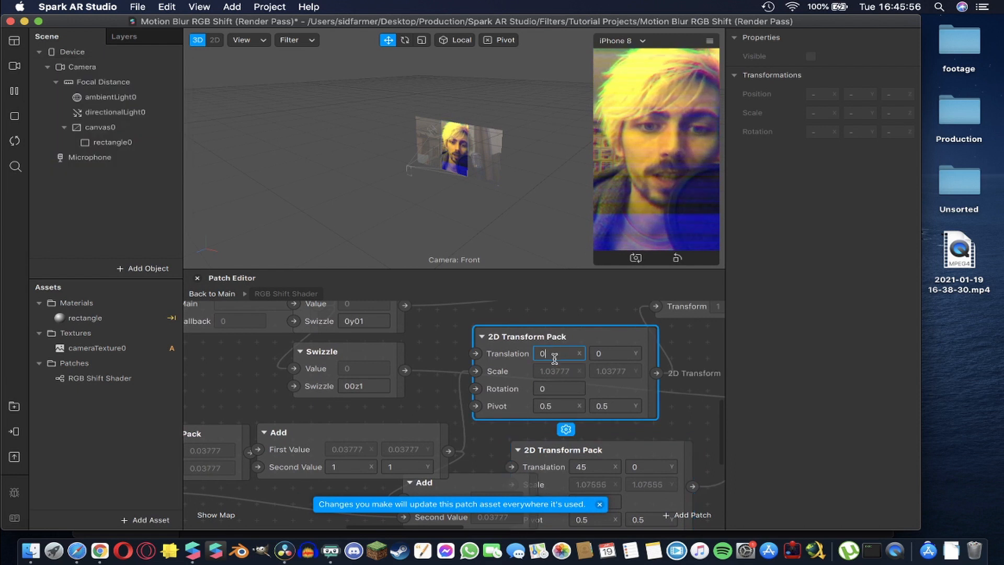
pyautogui.write('15')
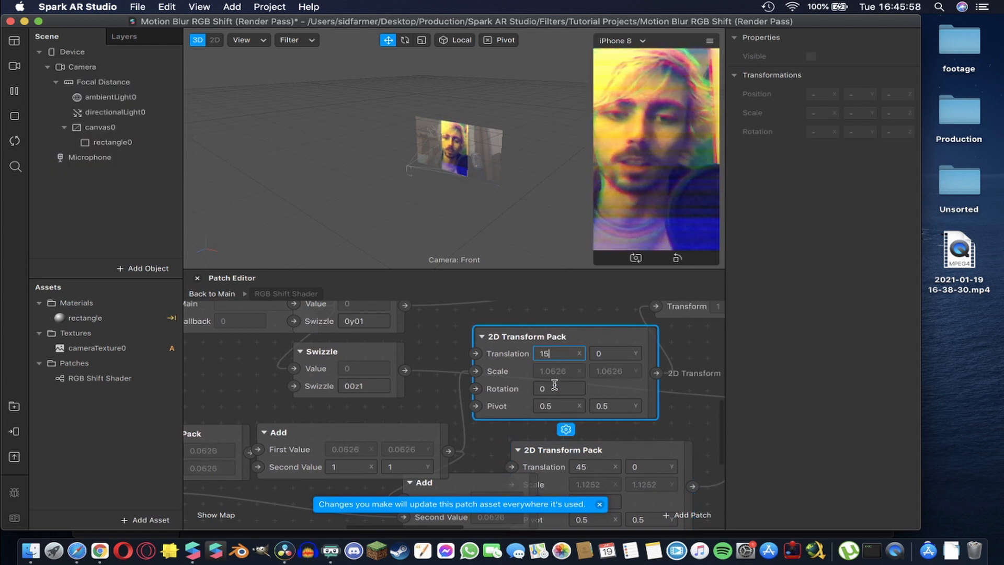
pyautogui.press('Return')
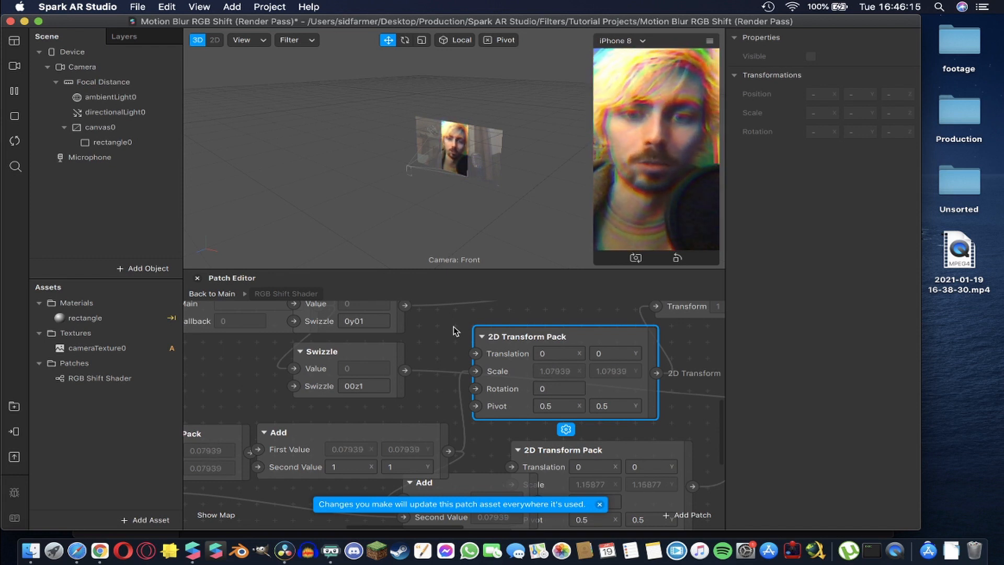
# Step: Leave the RGB Shift Shader group and return to the main patch graph
pyautogui.scroll(-6, 455, 331)
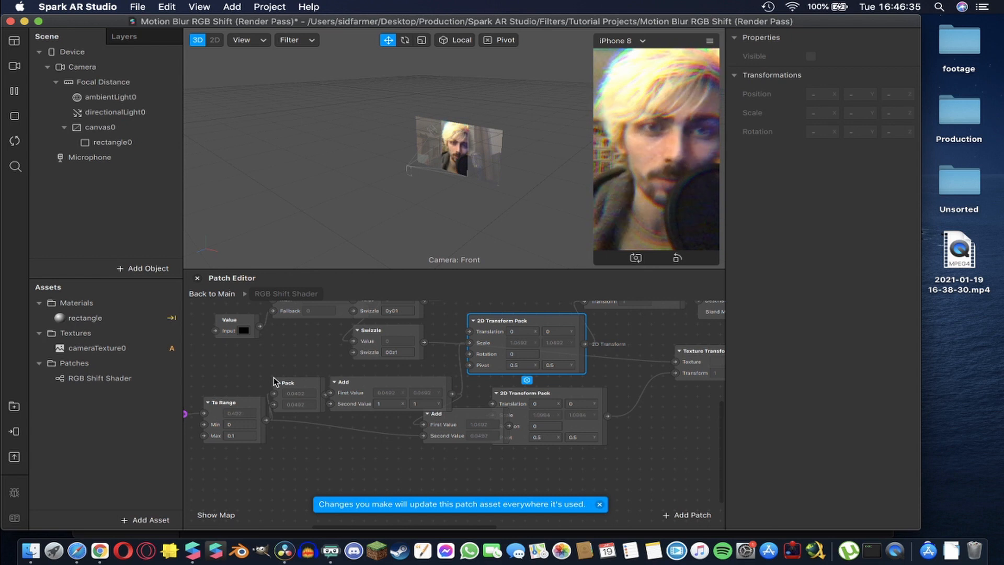
pyautogui.click(215, 294)
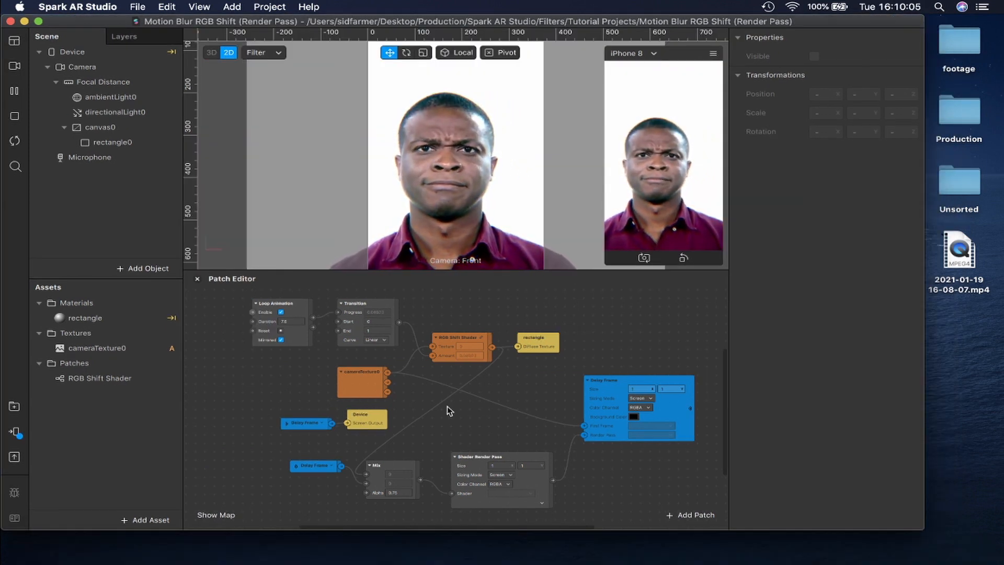
# Step: Connect the RGB Shift Shader output to the Mix patch's Alpha input and the camera texture to its first input
pyautogui.click(472, 341)
pyautogui.moveTo(493, 347); pyautogui.dragTo(499, 351)
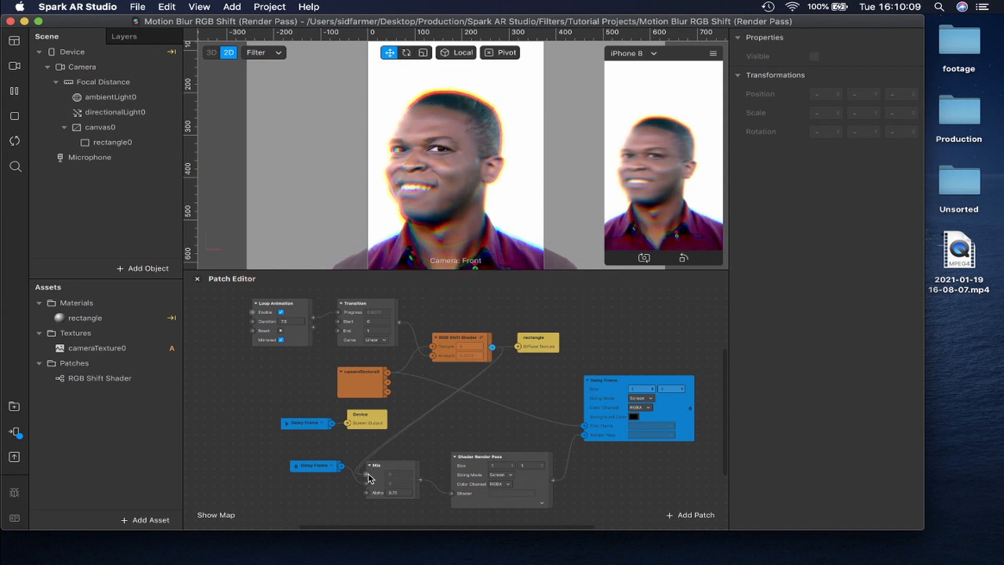
pyautogui.click(367, 494)
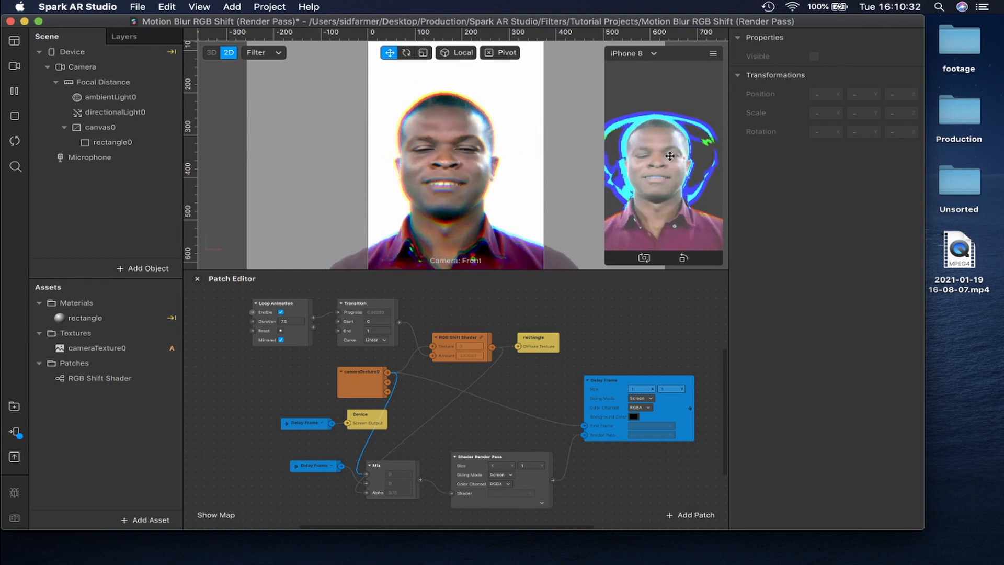
# Step: Preview the rewired effect with the built-in FaceTime HD Camera as the video source
pyautogui.click(15, 66)
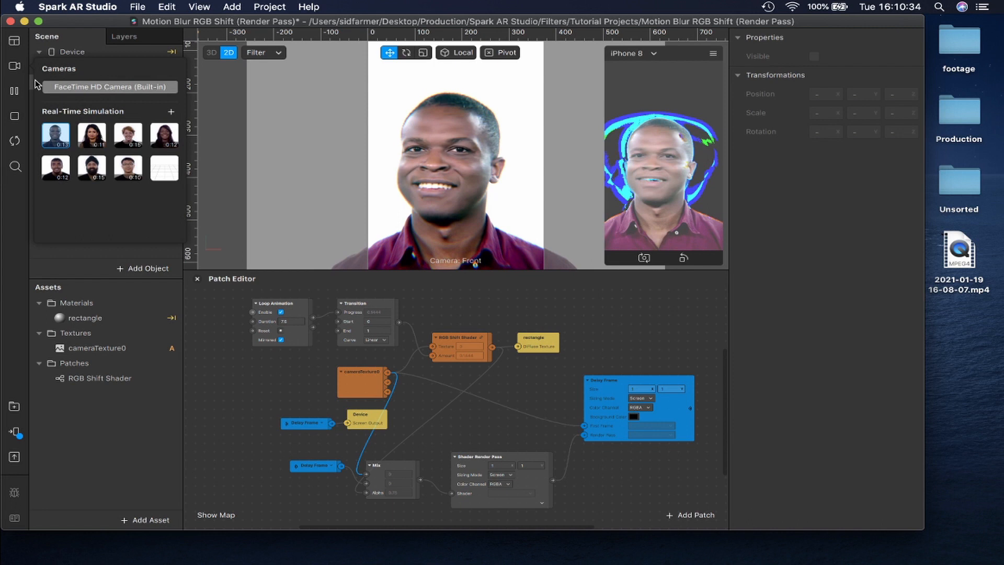
pyautogui.click(62, 89)
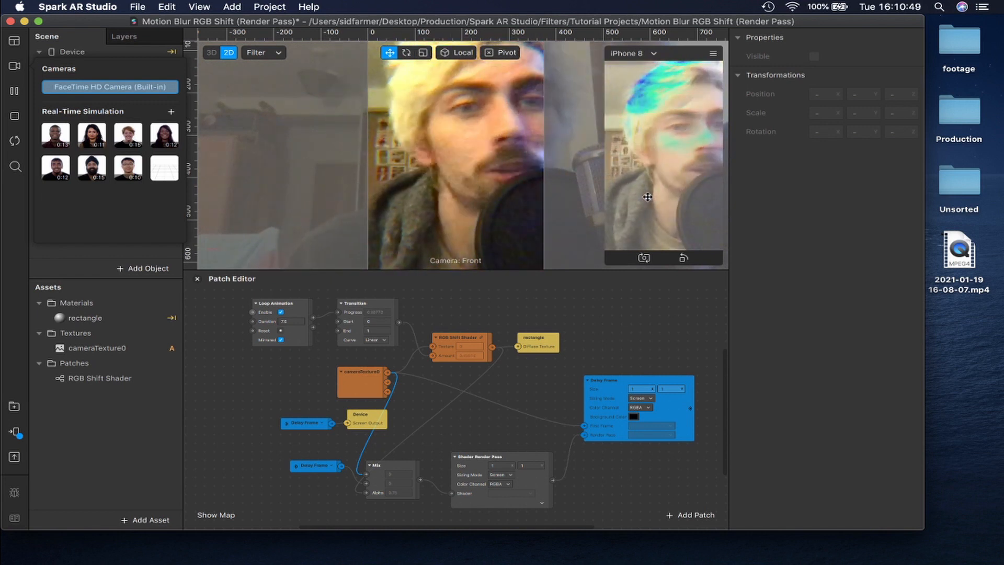
# Step: Open the RGB Shift Shader patch group and move its Output patch clear of the Multiply patch
pyautogui.click(458, 340)
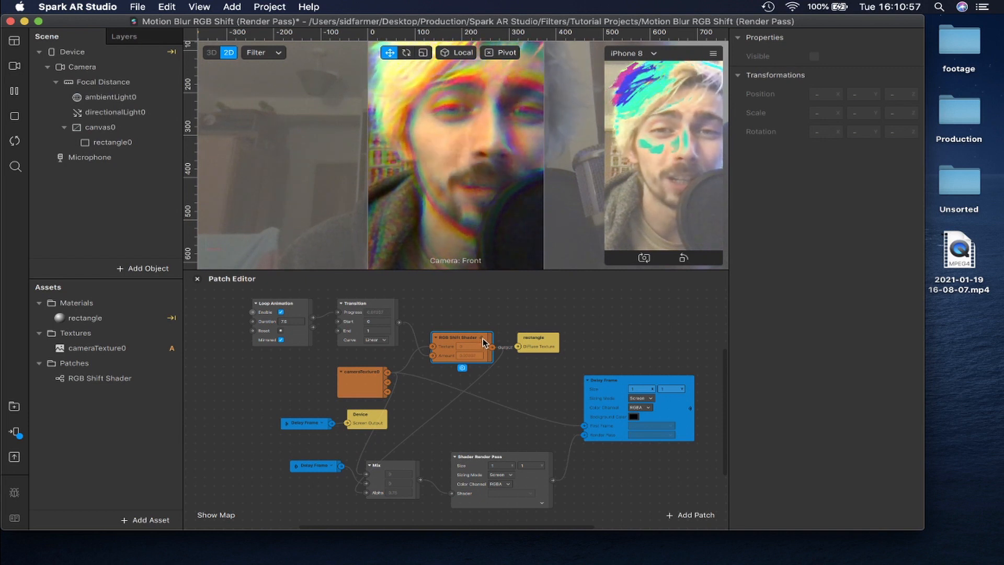
pyautogui.doubleClick(482, 340)
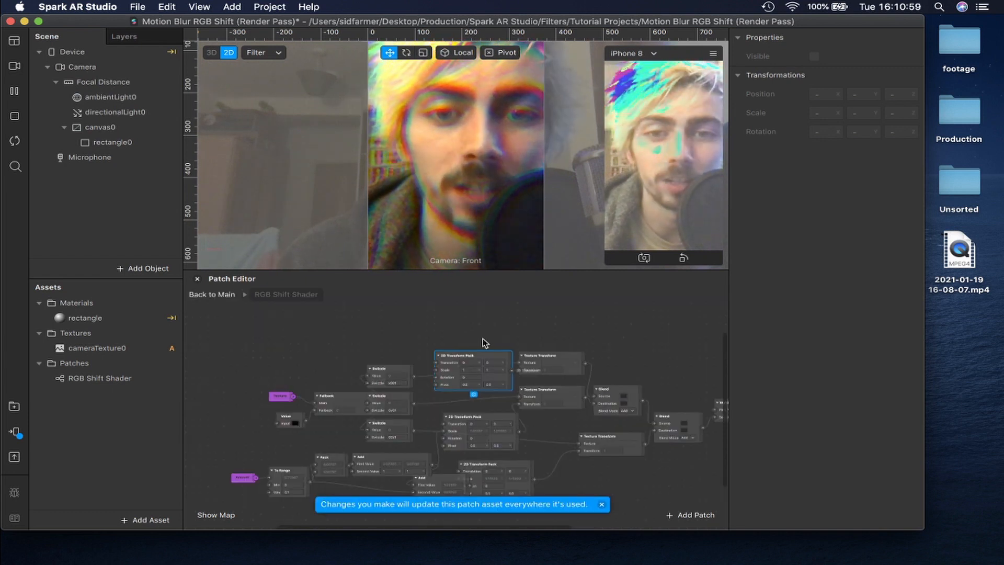
pyautogui.hscroll(3, 471, 365)
pyautogui.scroll(-3, 471, 364)
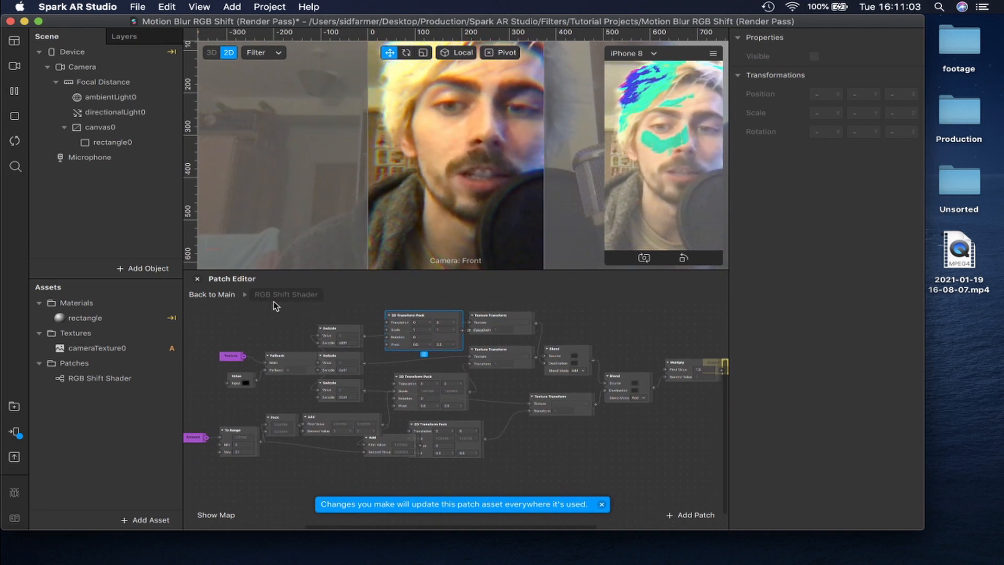
pyautogui.hscroll(3, 461, 426)
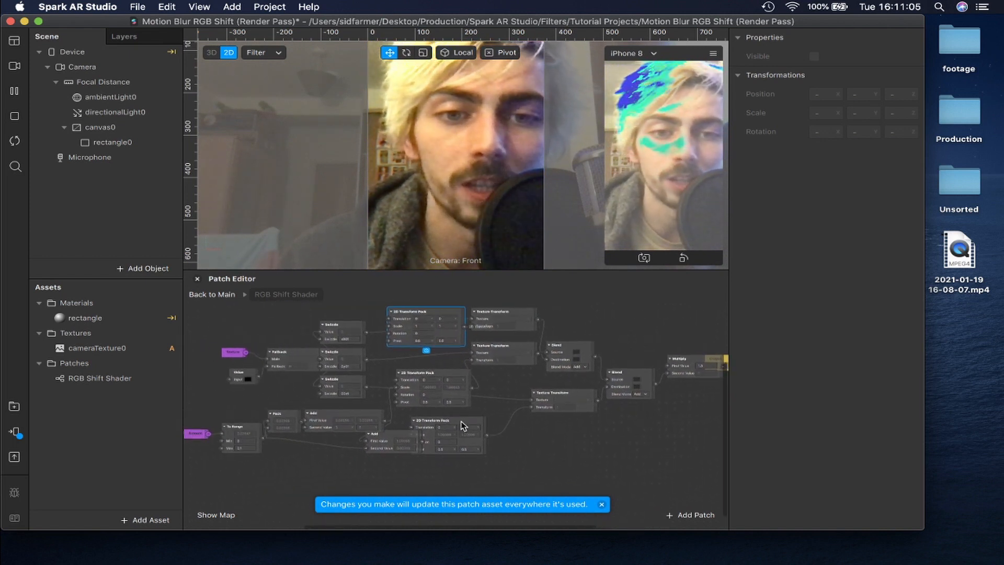
pyautogui.hscroll(3, 462, 422)
pyautogui.moveTo(673, 367); pyautogui.dragTo(674, 367)
pyautogui.moveTo(674, 367); pyautogui.dragTo(705, 366)
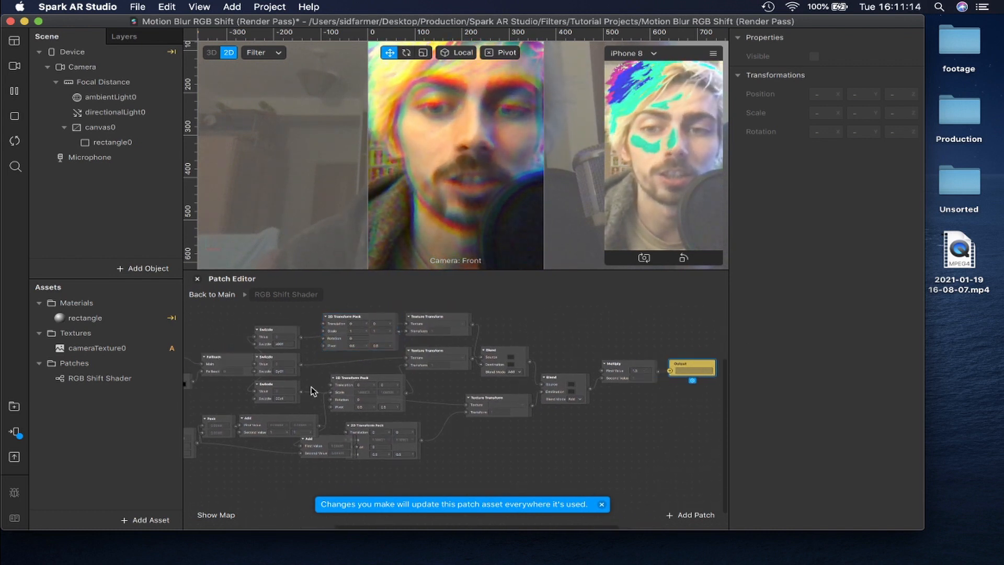
# Step: Try an X translation of 45 on the first 2D Transform Pack in the RGB Shift Shader
pyautogui.hscroll(-3, 311, 387)
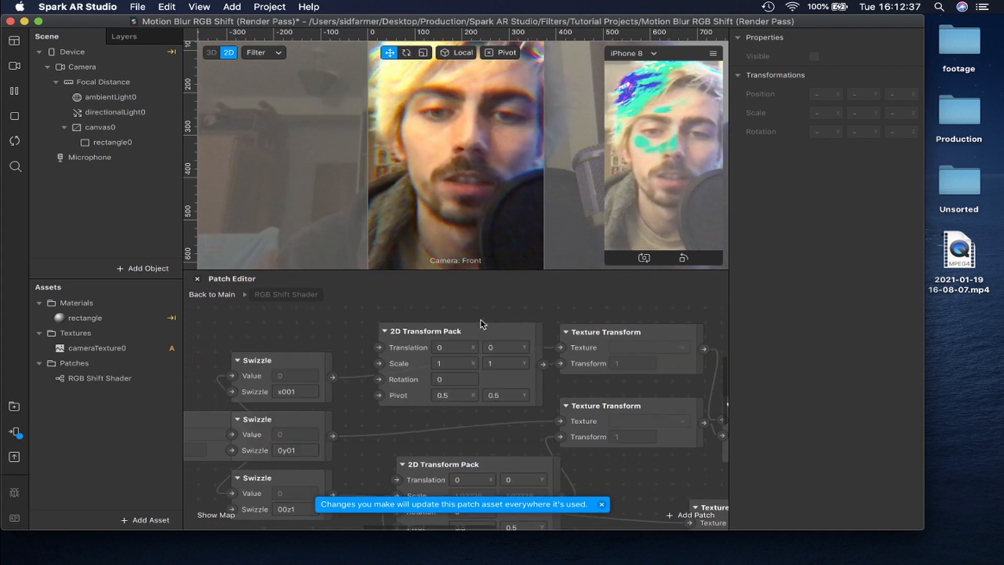
pyautogui.click(453, 346)
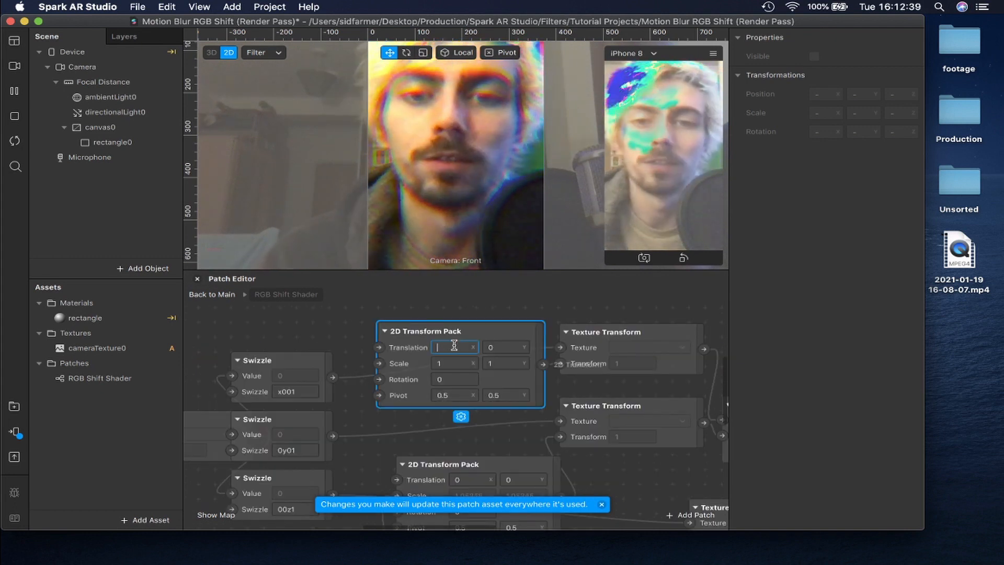
pyautogui.write('45')
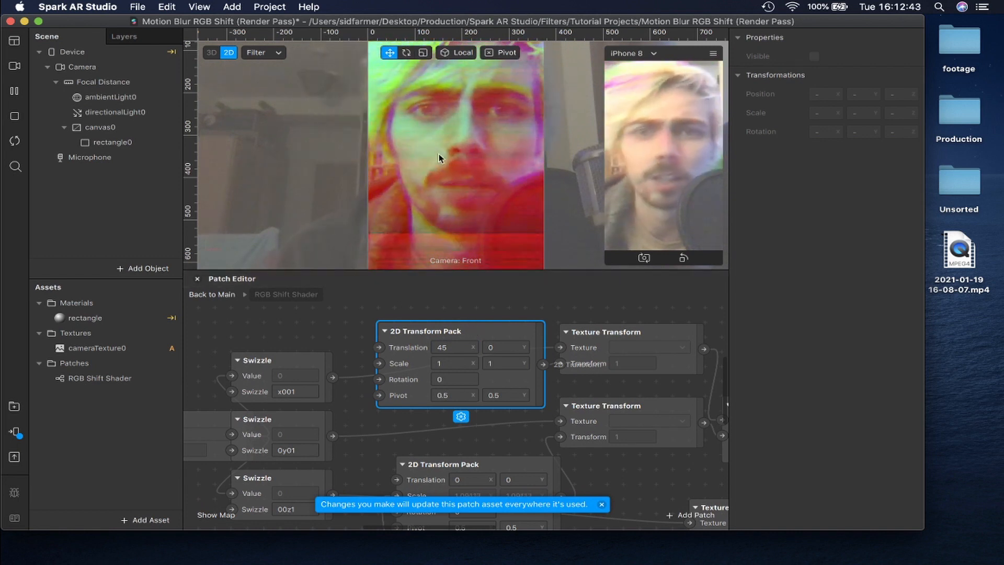
pyautogui.scroll(-3, 438, 161)
pyautogui.scroll(-2, 458, 156)
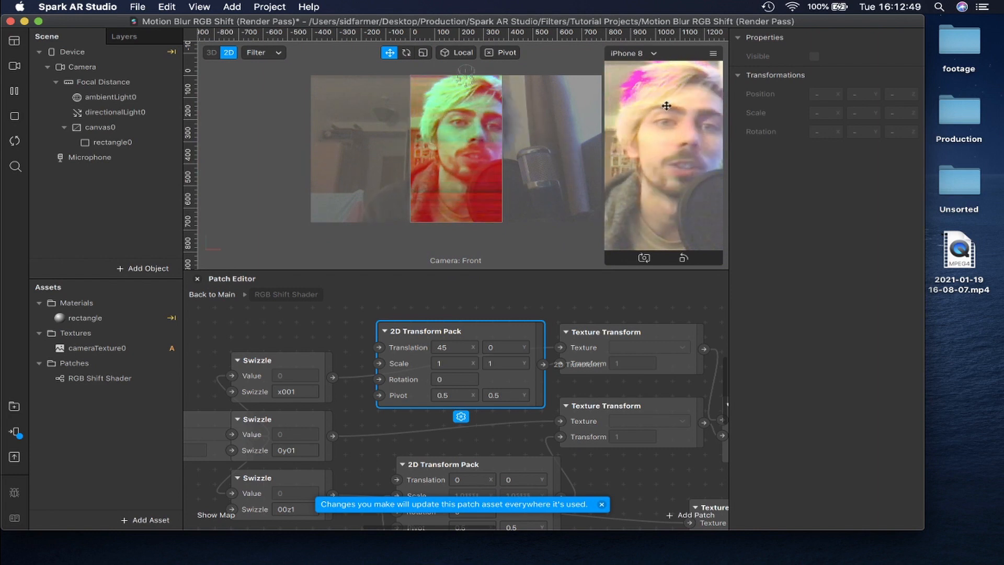
# Step: Try a Y pivot of 1 on the first 2D Transform Pack
pyautogui.click(505, 395)
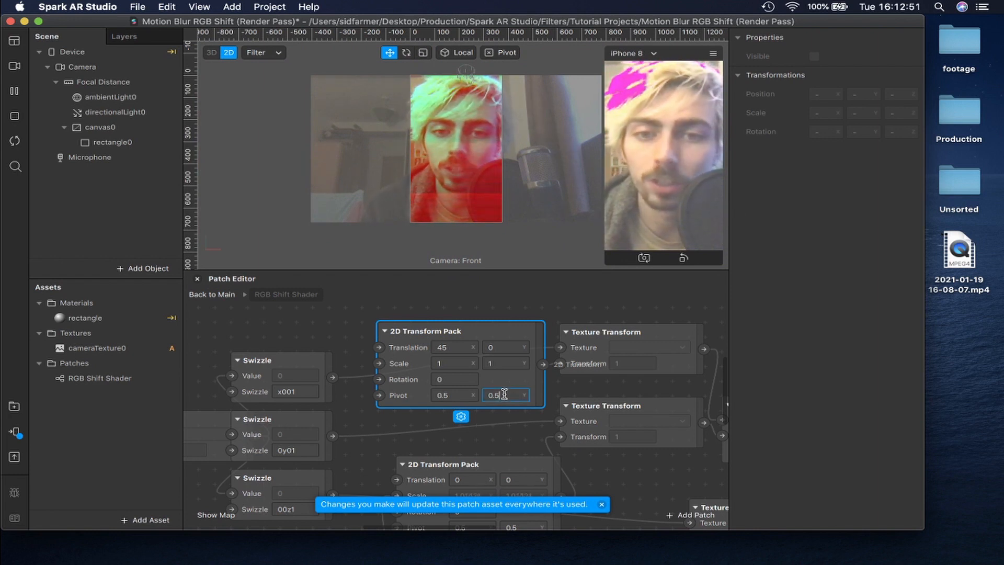
pyautogui.press('BackSpace')
pyautogui.press('BackSpace')
pyautogui.press('BackSpace')
pyautogui.write('1')
pyautogui.press('Return')
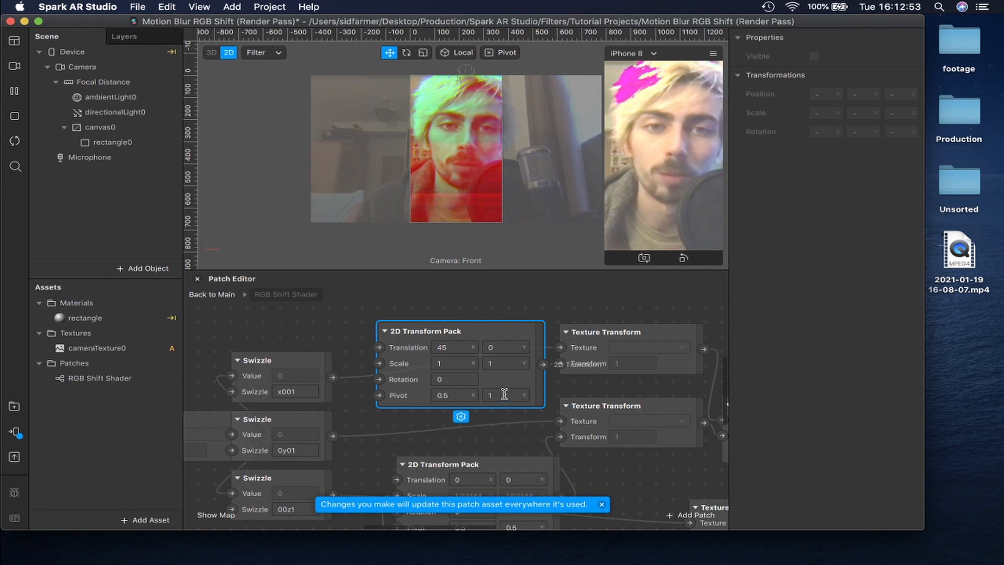
# Step: Try a translation of -45 in X and 90 in Y on the second 2D Transform Pack, and restart the effect
pyautogui.scroll(-5, 515, 325)
pyautogui.click(477, 387)
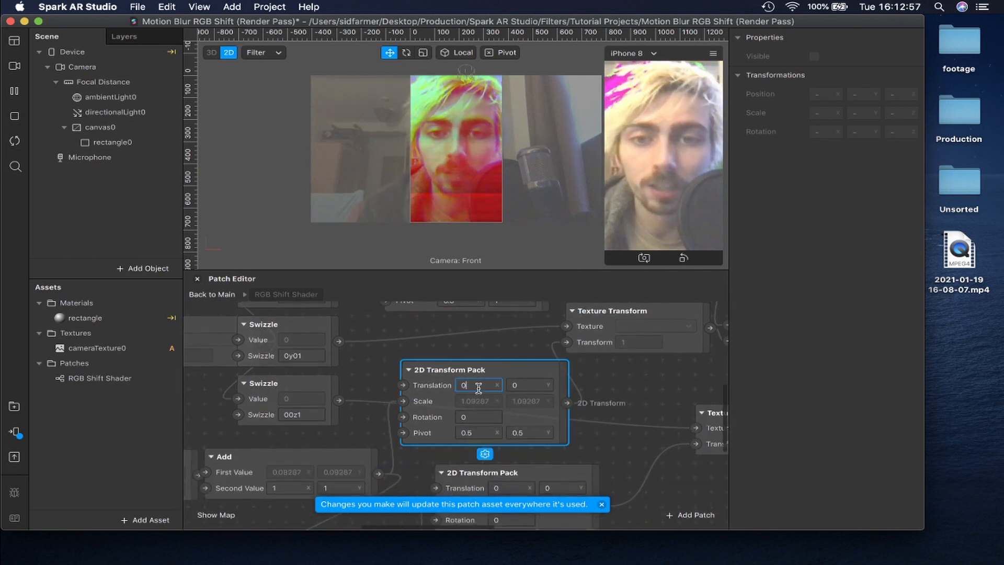
pyautogui.press('BackSpace')
pyautogui.write('-45')
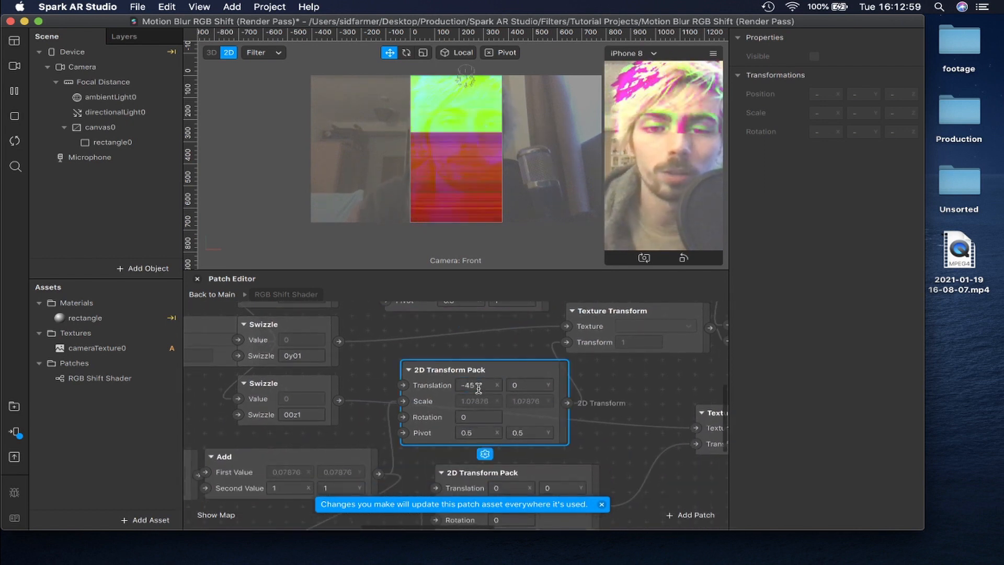
pyautogui.press('Return')
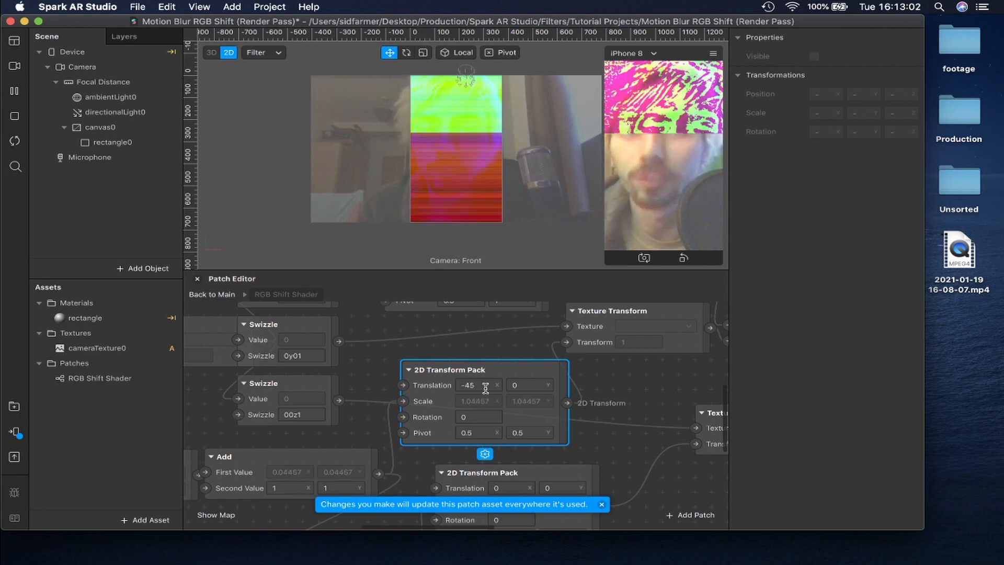
pyautogui.write('90')
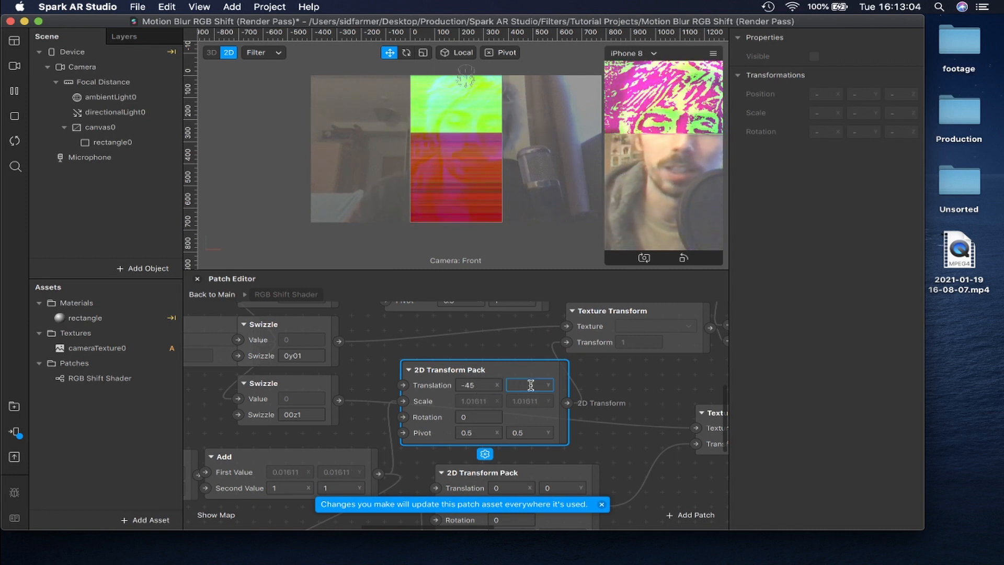
pyautogui.press('Return')
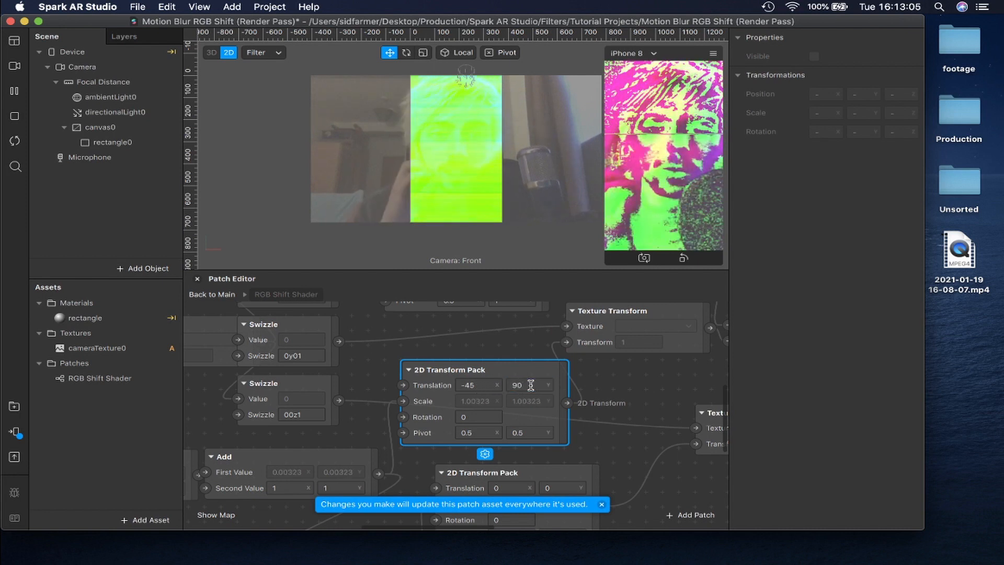
pyautogui.click(16, 143)
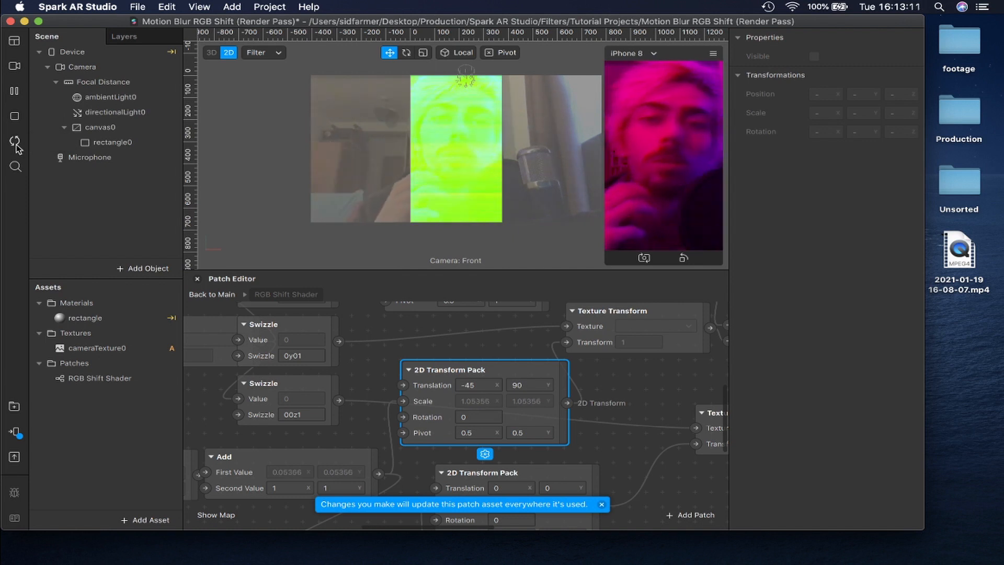
# Step: Try a translation of 15 in X and -100 in Y on the third 2D Transform Pack, and restart the effect
pyautogui.scroll(-3, 528, 425)
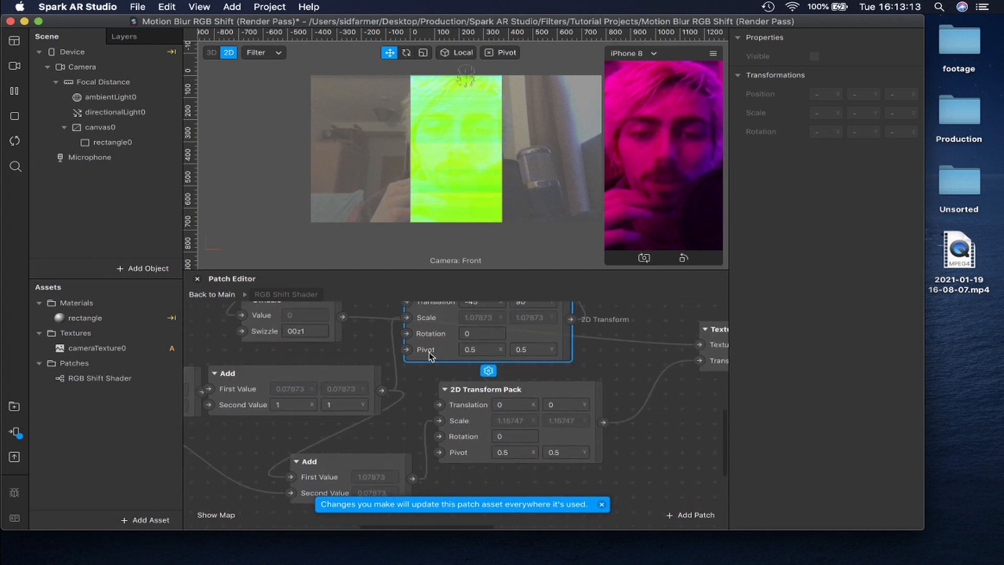
pyautogui.click(518, 408)
pyautogui.write('15')
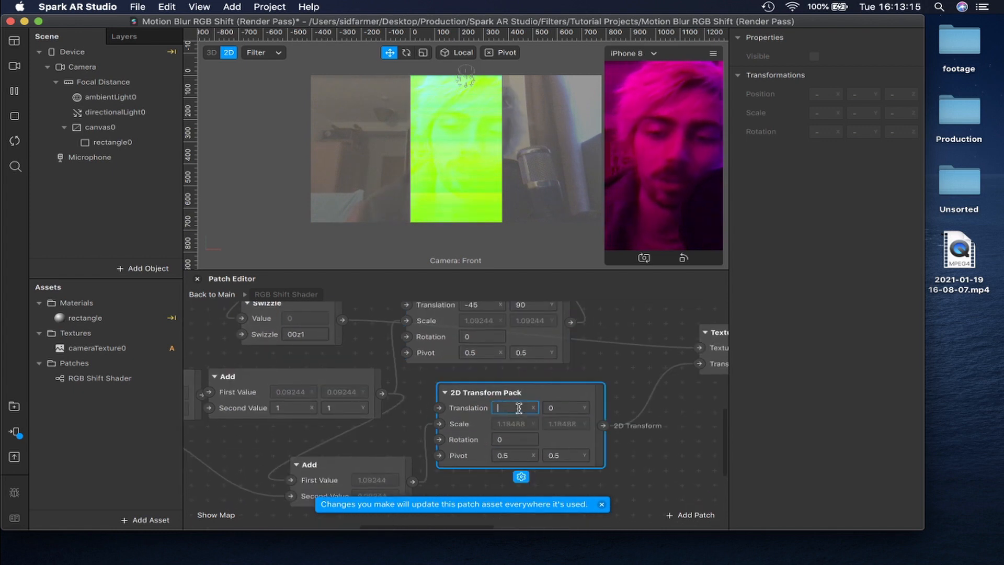
pyautogui.click(558, 408)
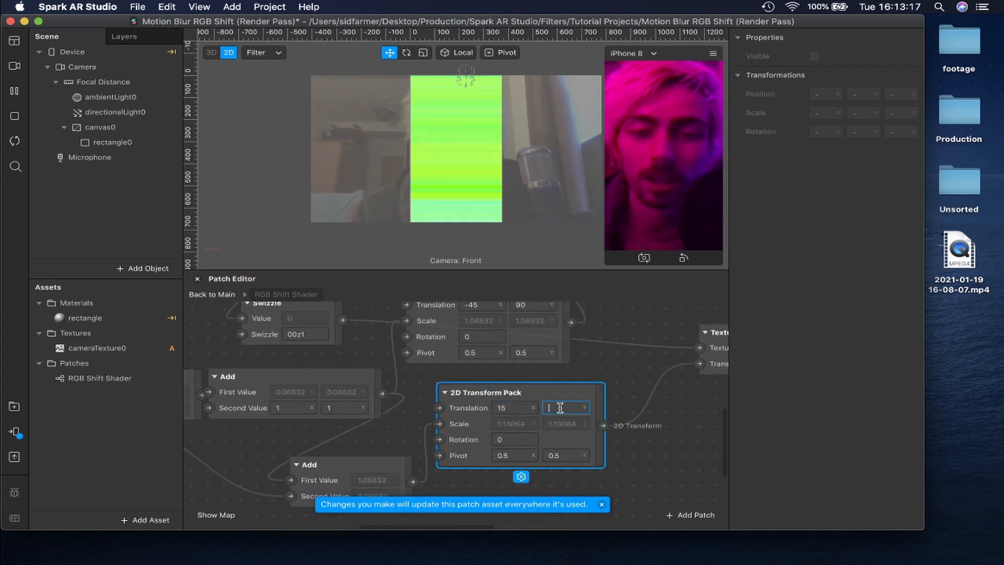
pyautogui.write('-100')
pyautogui.press('Return')
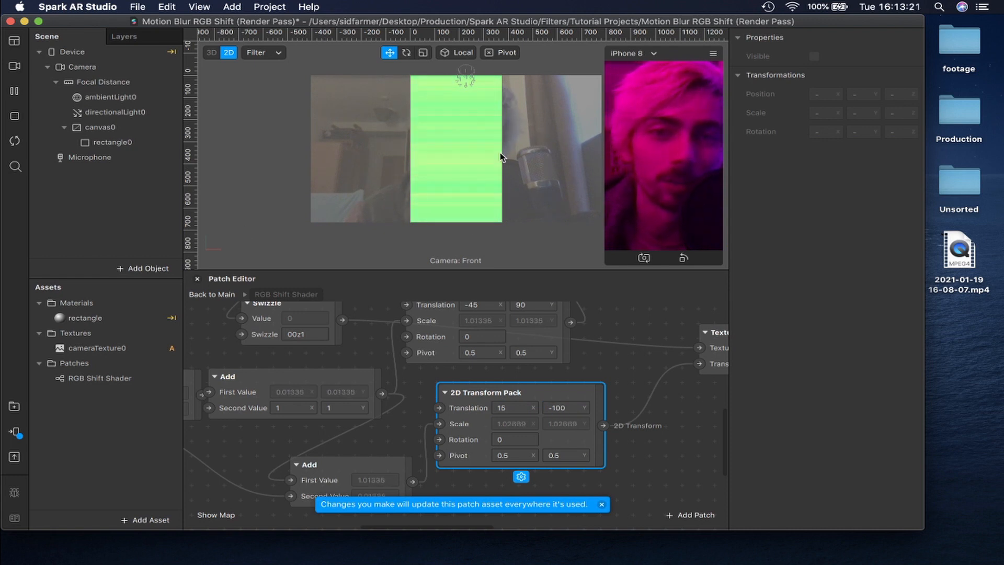
pyautogui.click(15, 142)
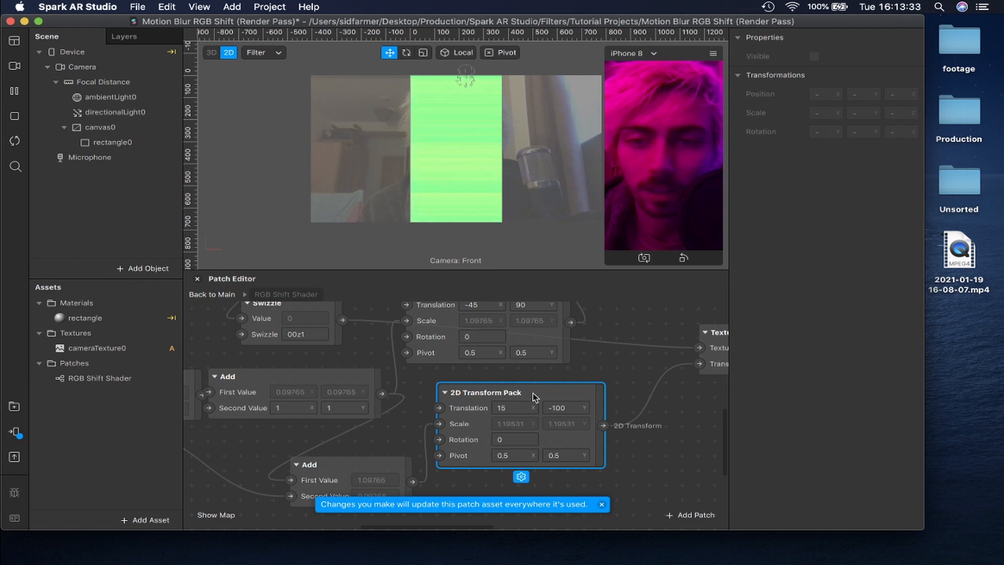
# Step: Undo the translation and pivot changes on all three 2D Transform Packs
pyautogui.scroll(4, 533, 393)
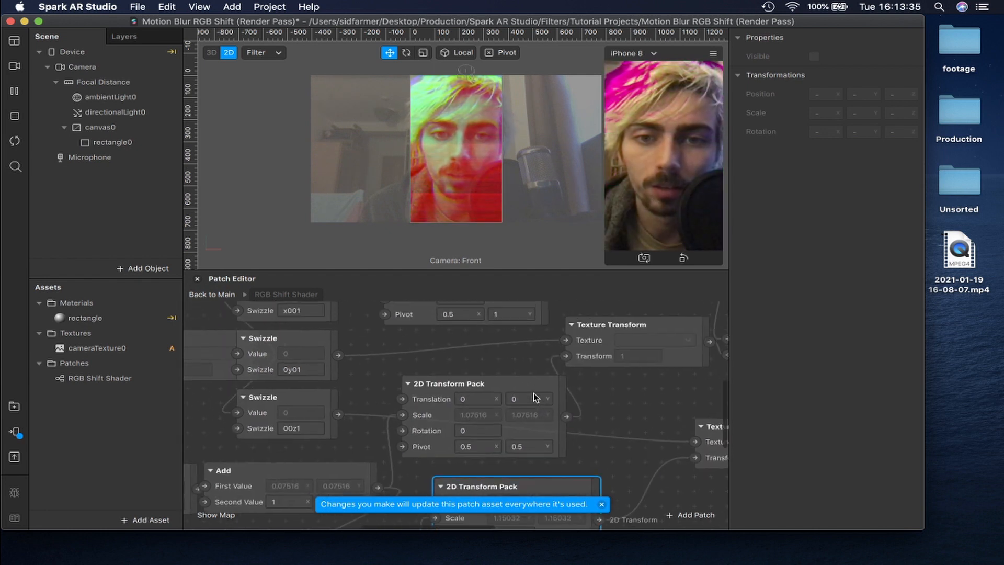
pyautogui.scroll(3, 534, 394)
pyautogui.hscroll(-1, 533, 393)
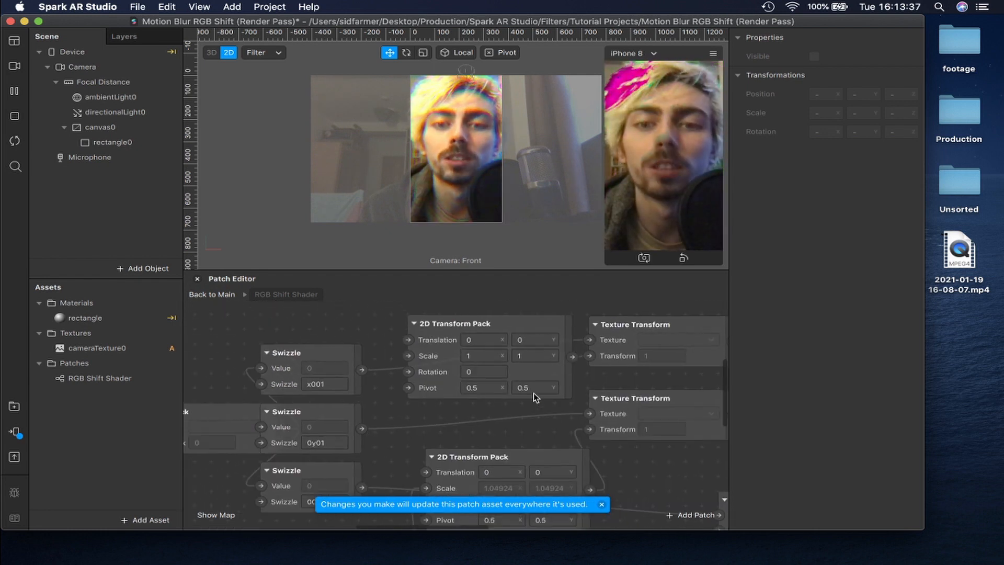
# Step: Set the 0y01 Swizzle patch to rgb1 and restart the effect
pyautogui.scroll(-4, 495, 378)
pyautogui.hscroll(-3, 496, 377)
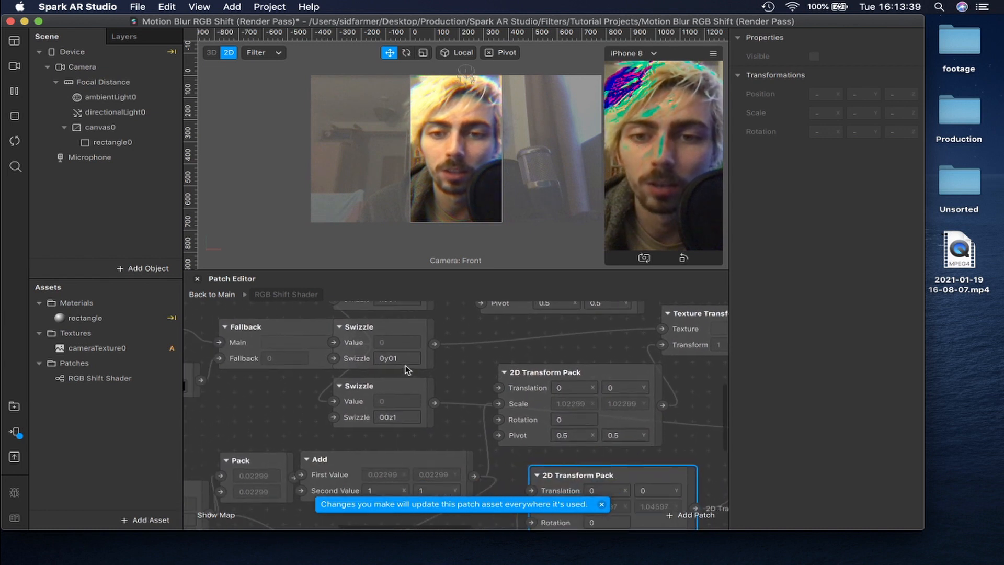
pyautogui.click(395, 360)
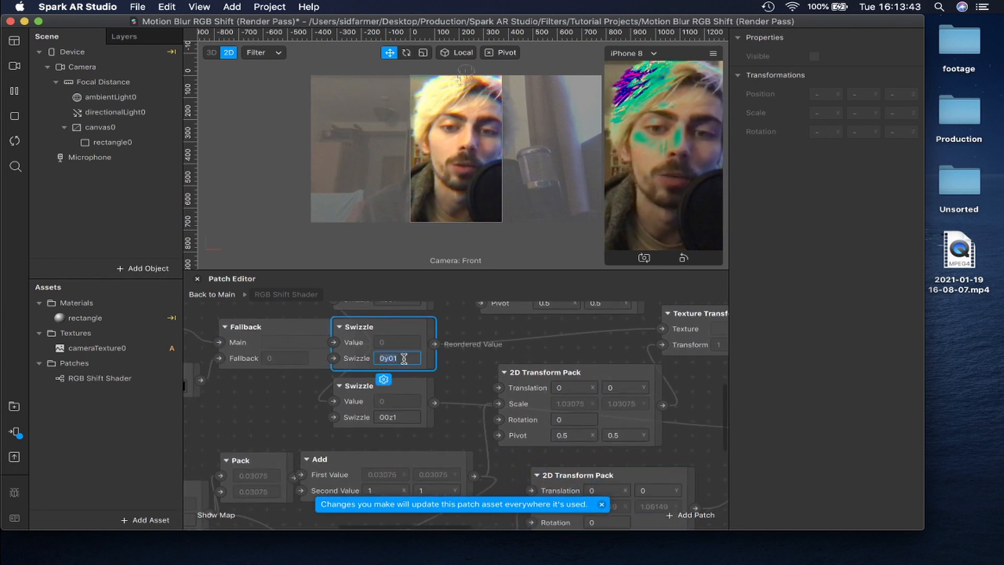
pyautogui.write('rgb1')
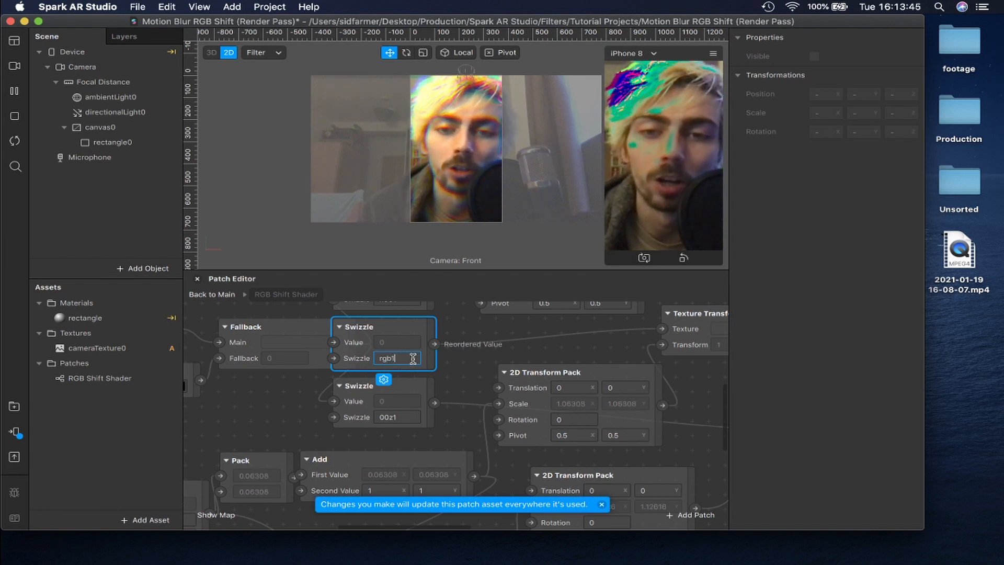
pyautogui.press('Return')
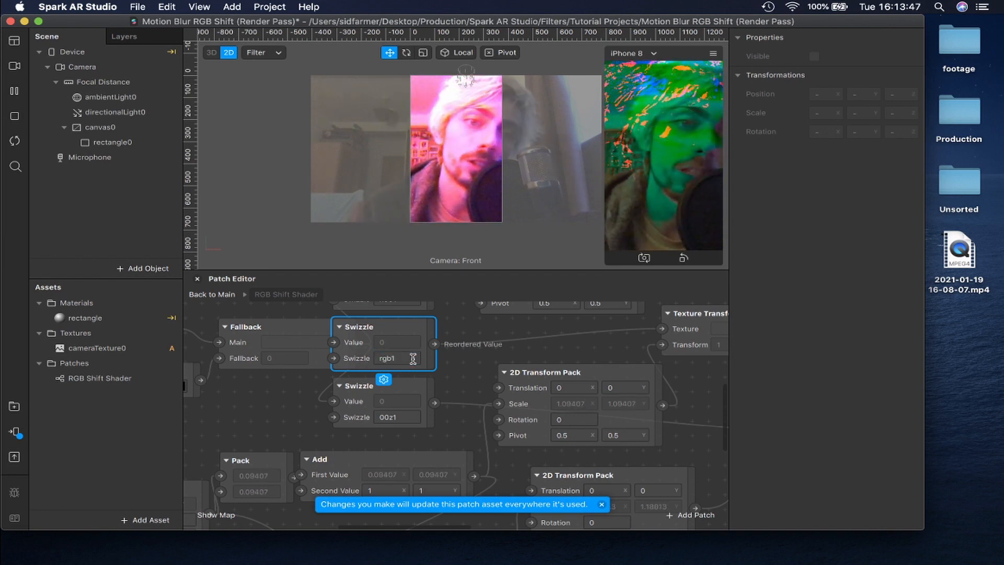
pyautogui.click(17, 140)
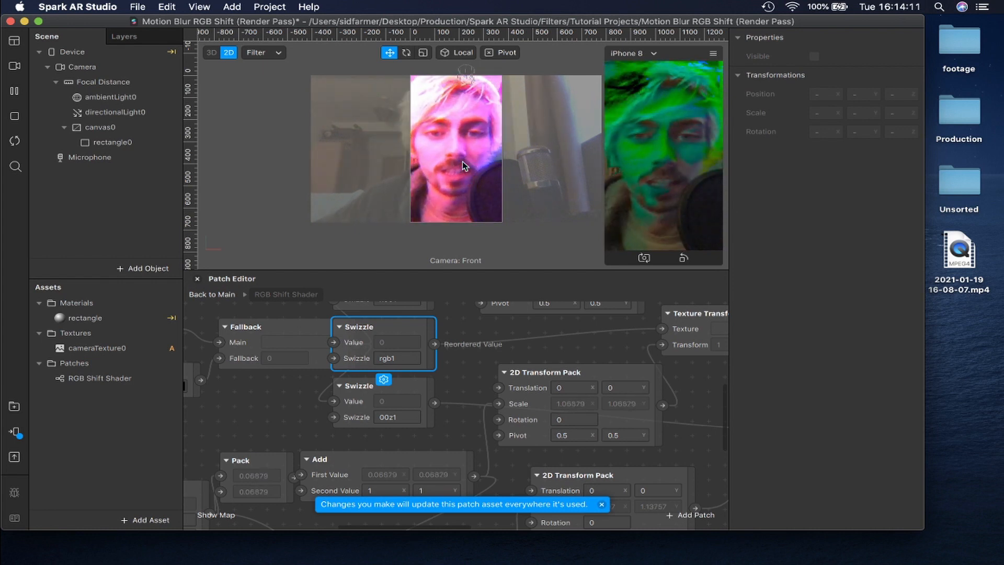
# Step: Try a translation of 45 in both X and Y on the first 2D Transform Pack, fed by the x001 Swizzle
pyautogui.click(462, 369)
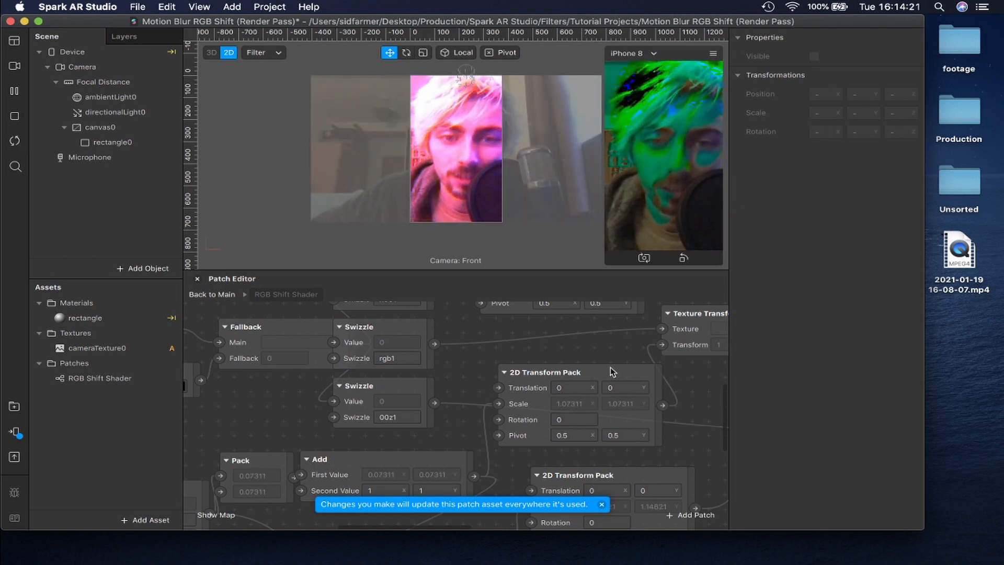
pyautogui.scroll(3, 611, 366)
pyautogui.click(553, 339)
pyautogui.write('45')
pyautogui.press('Return')
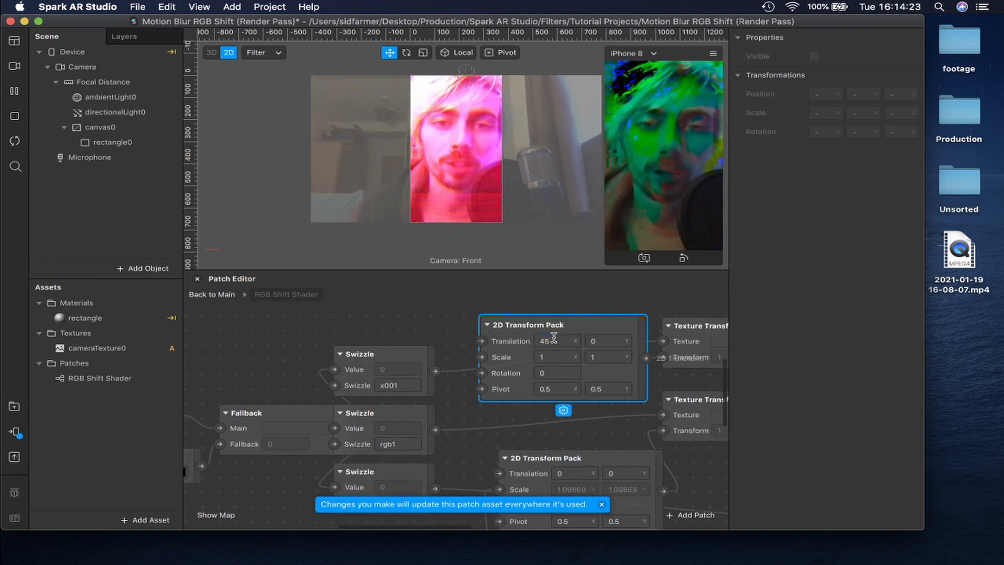
pyautogui.click(605, 341)
pyautogui.write('45')
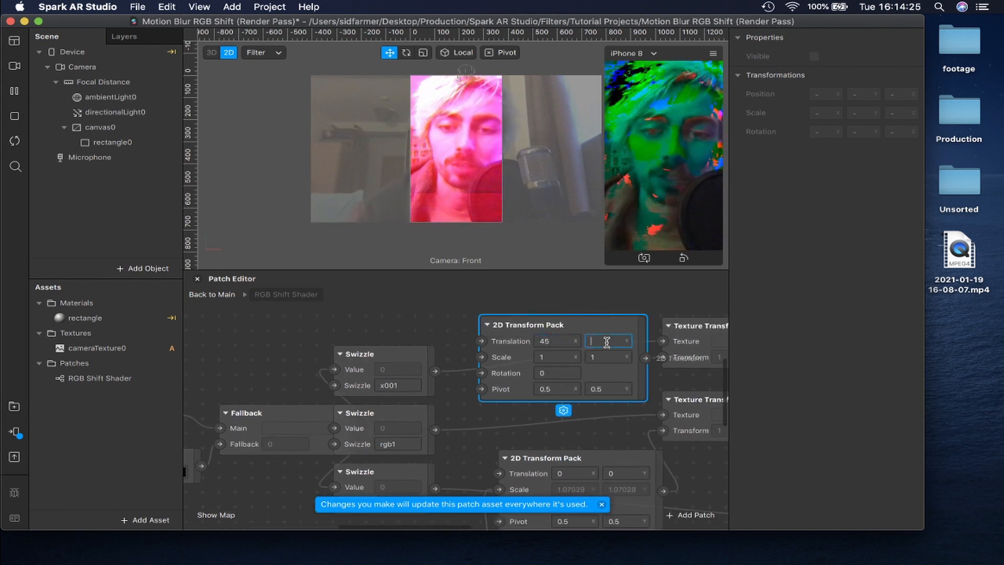
pyautogui.press('Return')
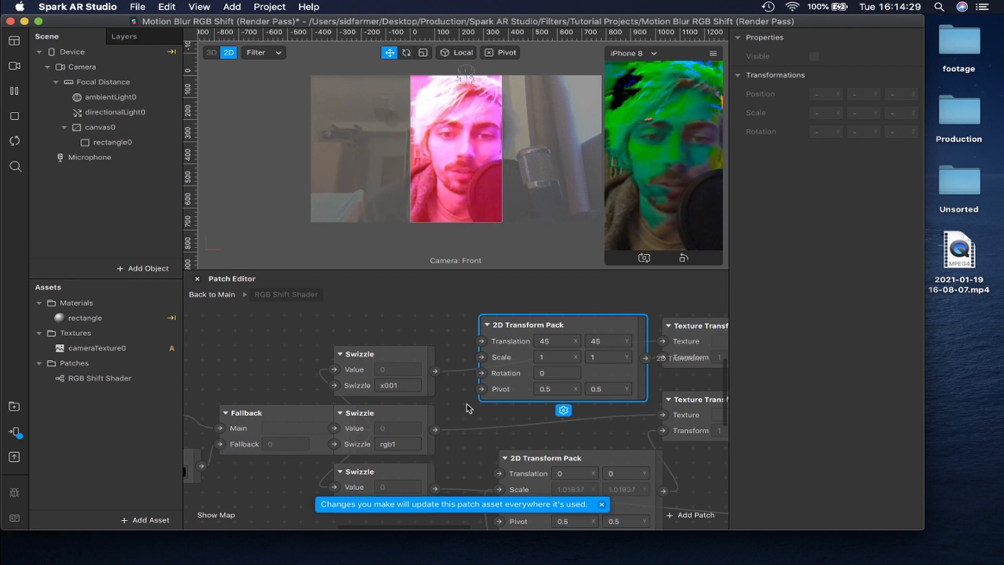
# Step: Leave the 00z1 Swizzle value as it is and undo the first 2D Transform Pack's translation changes
pyautogui.scroll(-5, 467, 408)
pyautogui.hscroll(-2, 467, 408)
pyautogui.scroll(2, 467, 408)
pyautogui.hscroll(-3, 467, 408)
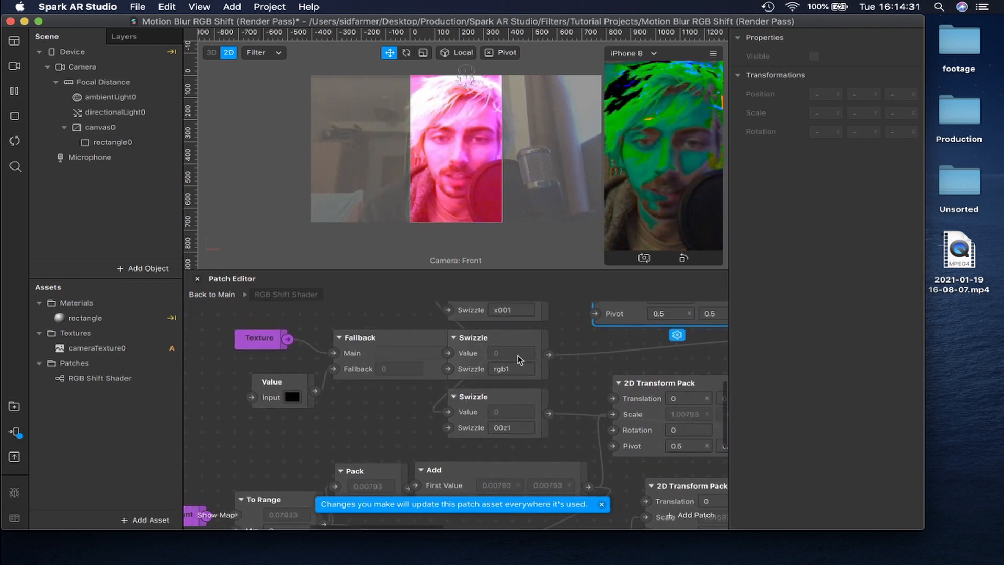
pyautogui.moveTo(517, 428); pyautogui.dragTo(480, 431)
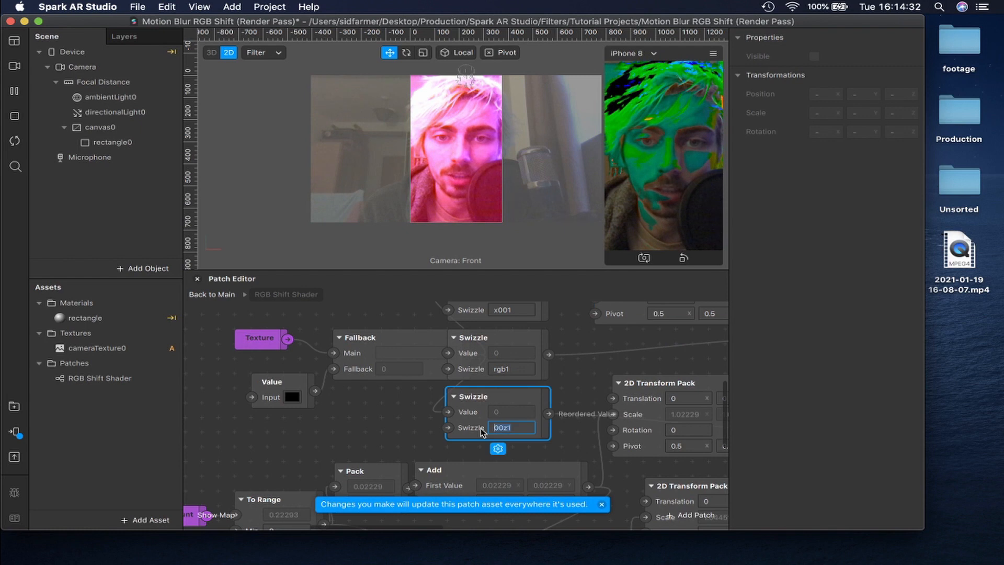
pyautogui.click(569, 376)
pyautogui.press('super+z')
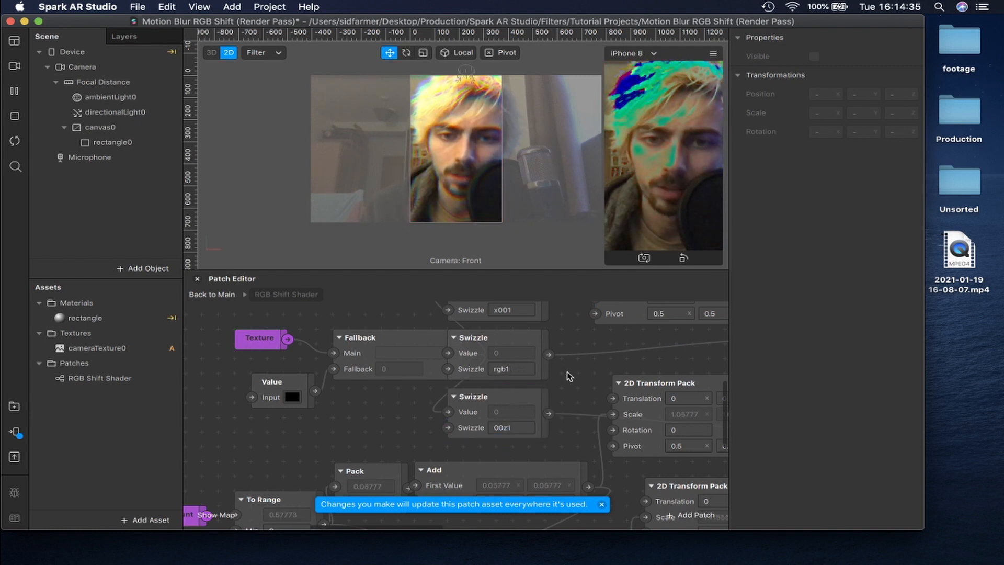
# Step: Try 0y01 in the 00z1 Swizzle patch and switch the preview video source to a sample person
pyautogui.click(491, 427)
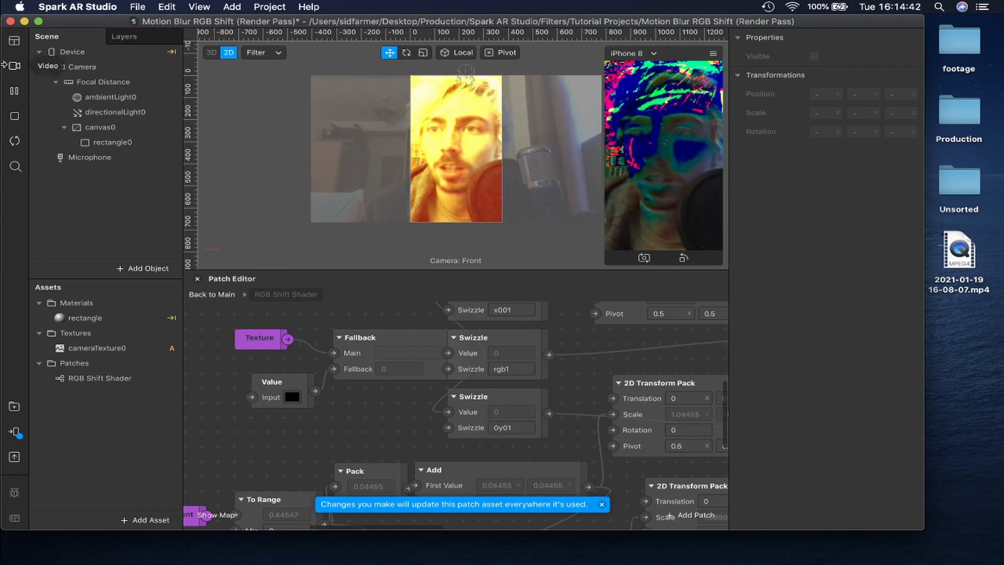
pyautogui.click(15, 65)
pyautogui.click(57, 133)
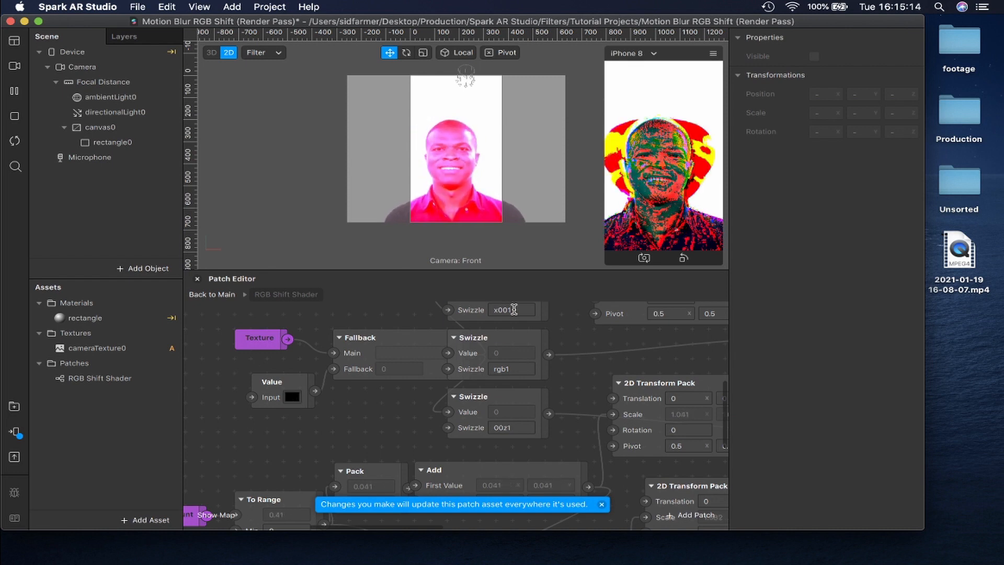
# Step: Set the x001 Swizzle patch feeding the first 2D Transform Pack to 00z1
pyautogui.click(514, 310)
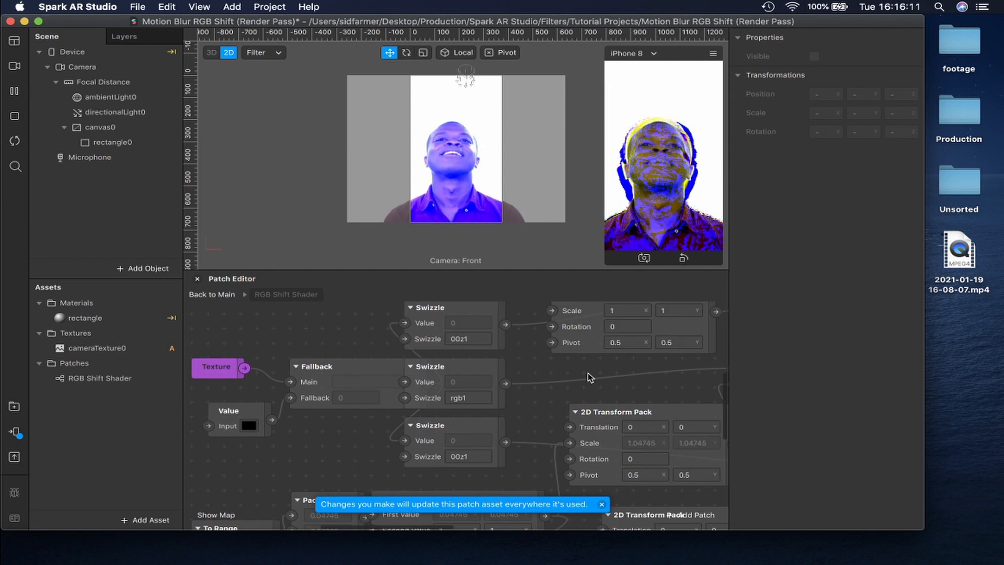
pyautogui.hscroll(5, 596, 338)
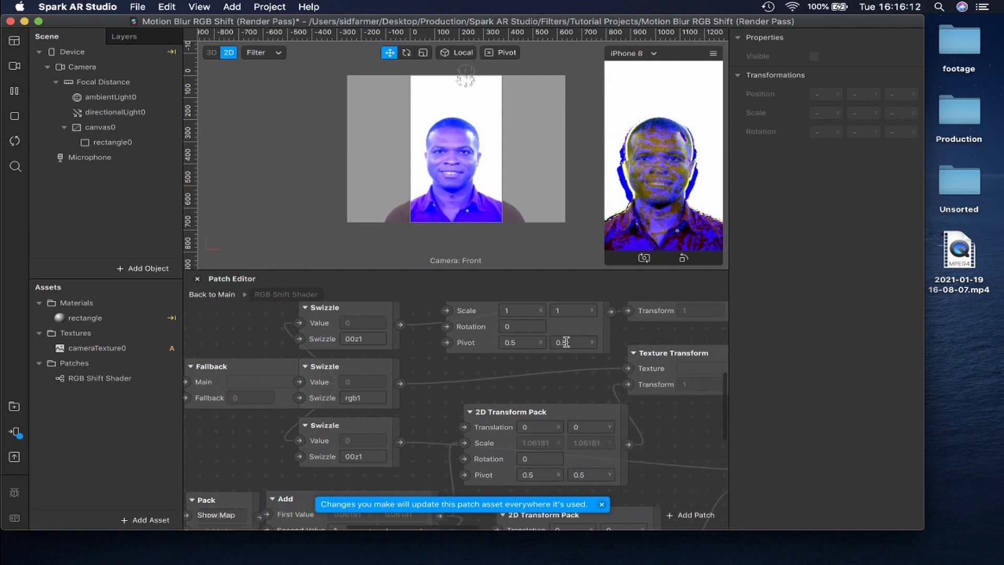
# Step: Set the first 2D Transform Pack's X pivot to 4 and the second pack's X translation to -45
pyautogui.click(502, 342)
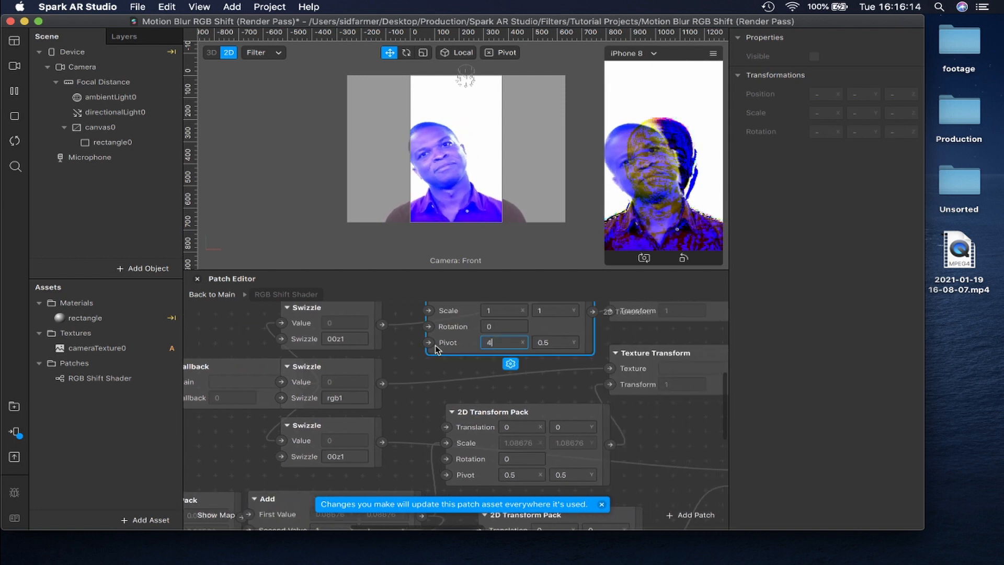
pyautogui.scroll(-4, 477, 429)
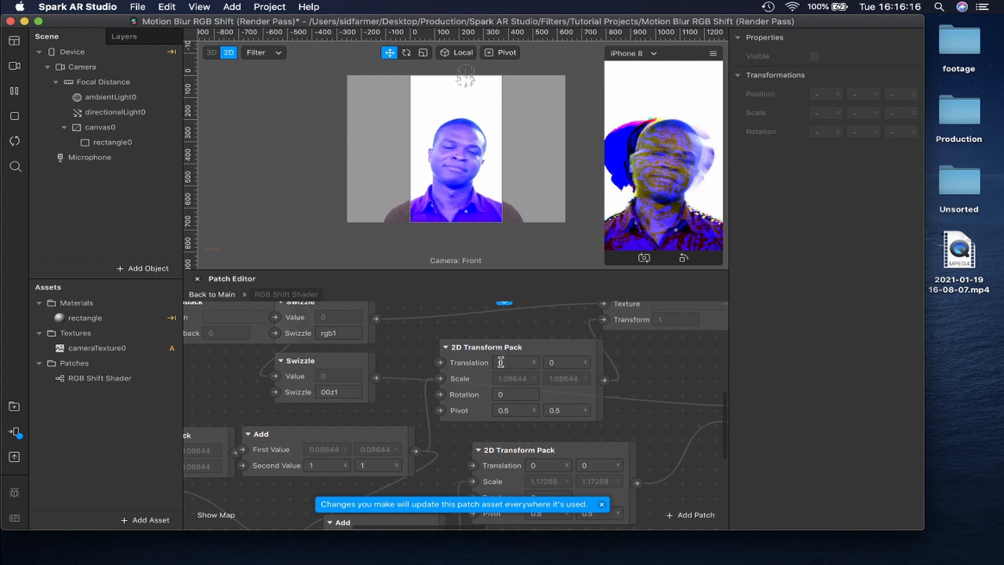
pyautogui.hscroll(4, 501, 362)
pyautogui.click(427, 355)
pyautogui.write('-48')
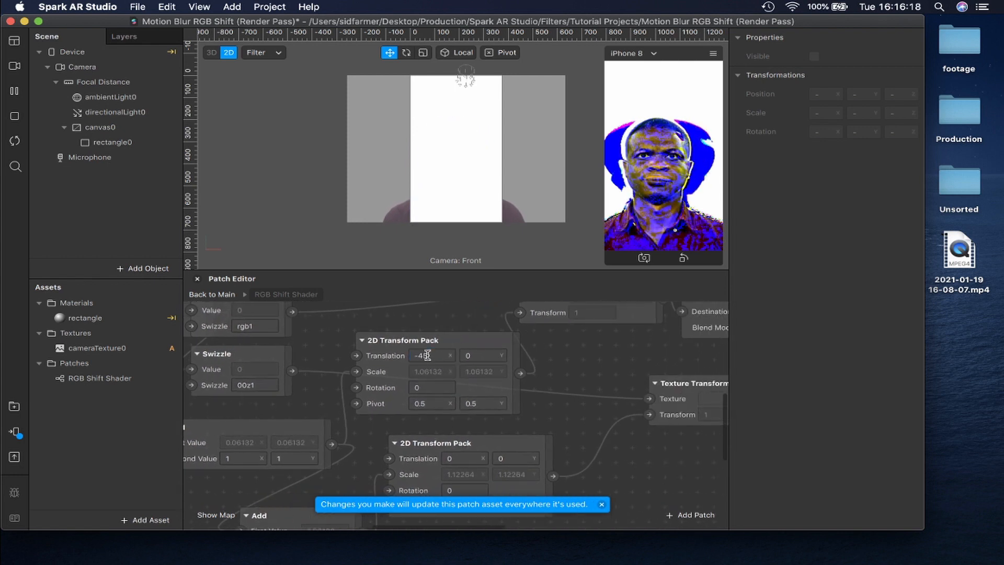
# Step: Restart the preview and switch its video source to FaceTime HD Camera (Built-in)
pyautogui.click(14, 142)
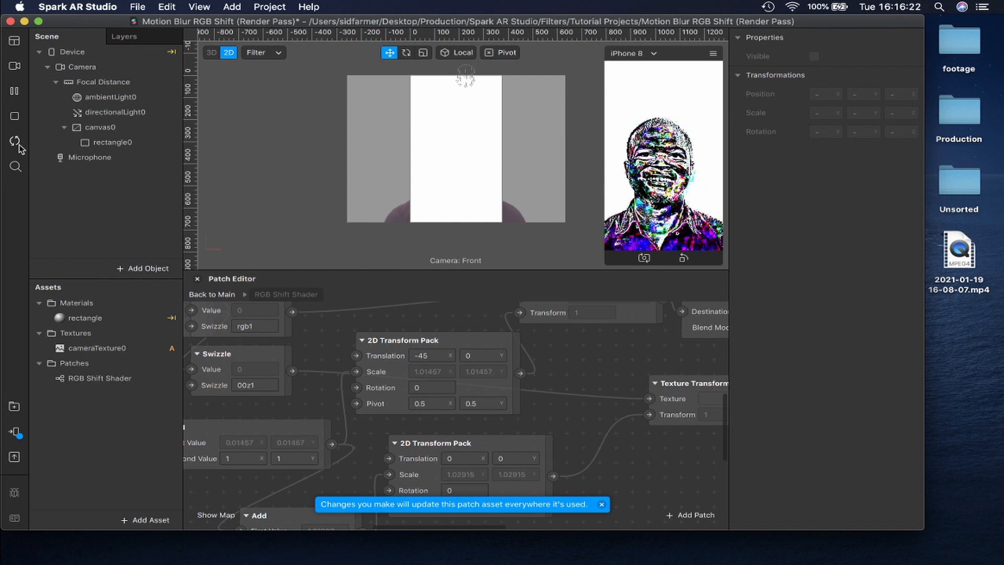
pyautogui.click(14, 66)
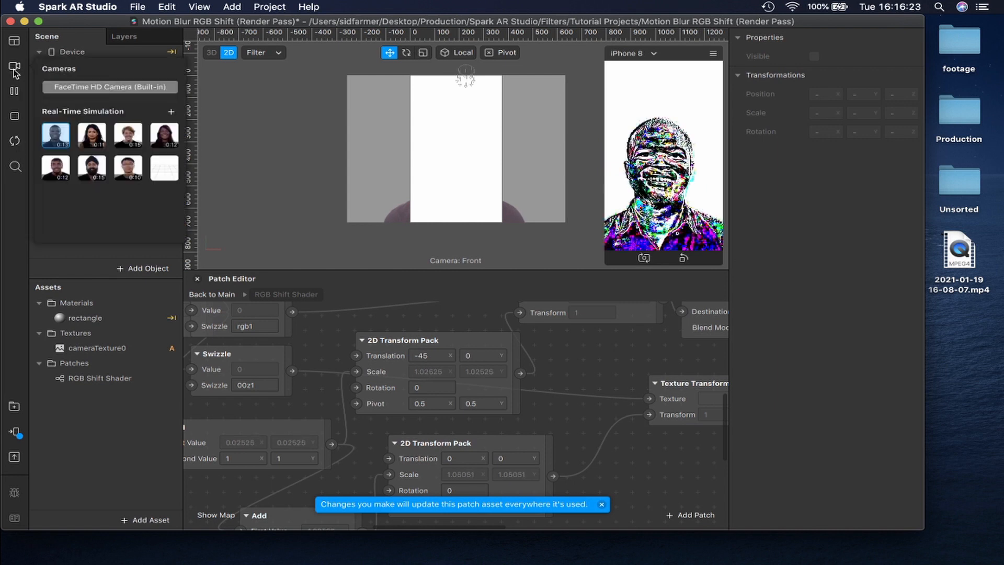
pyautogui.click(62, 92)
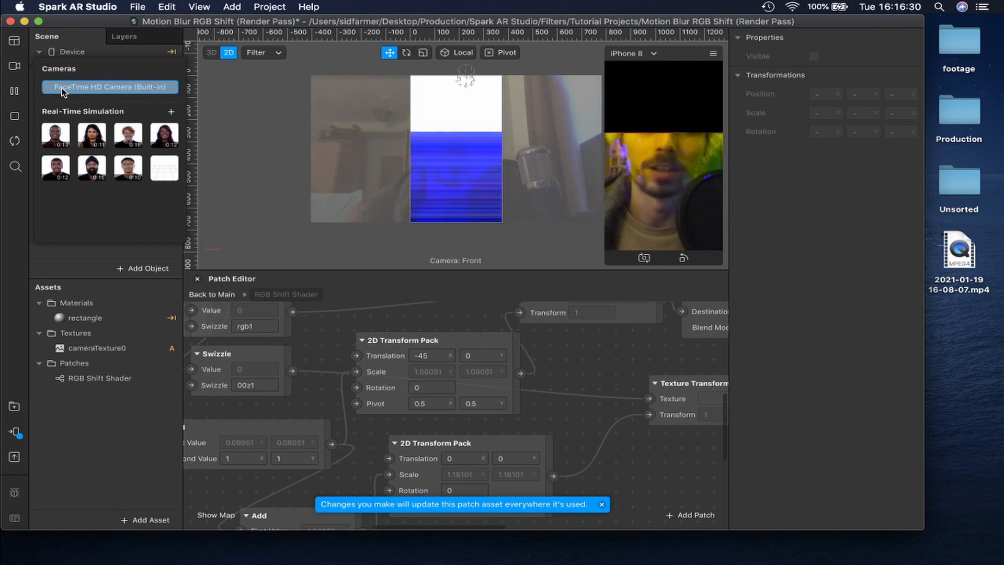
pyautogui.scroll(-3, 416, 332)
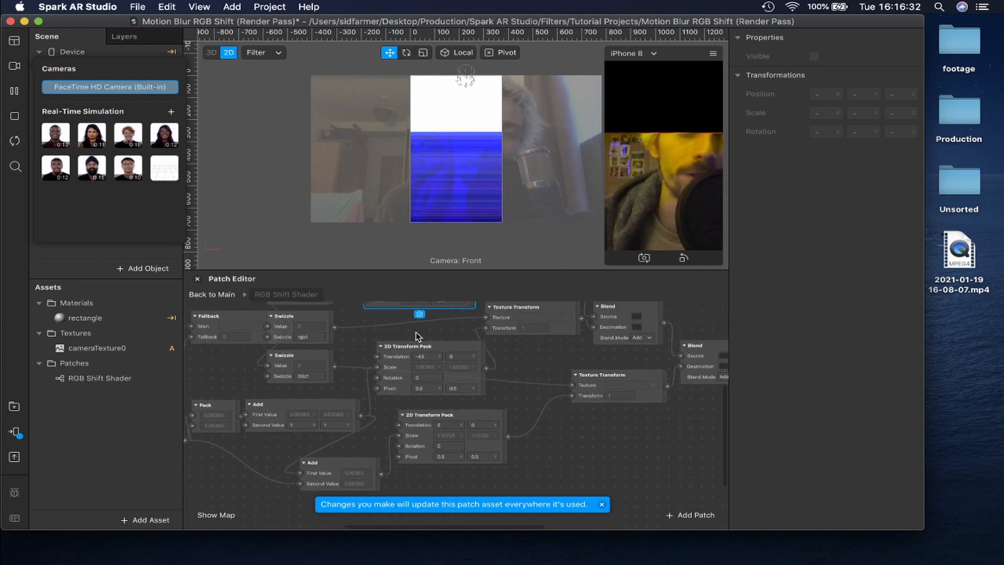
pyautogui.scroll(2, 416, 332)
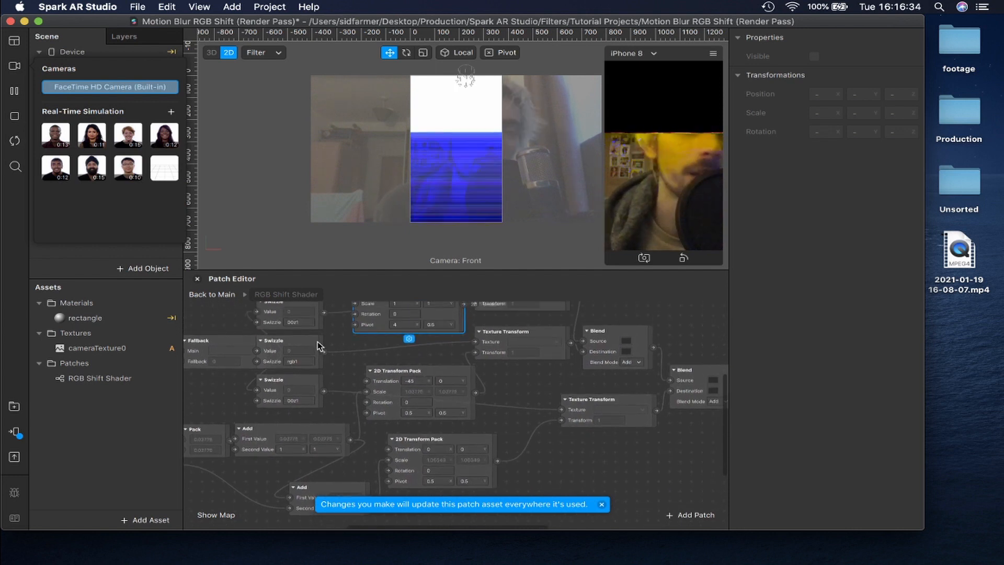
pyautogui.click(335, 364)
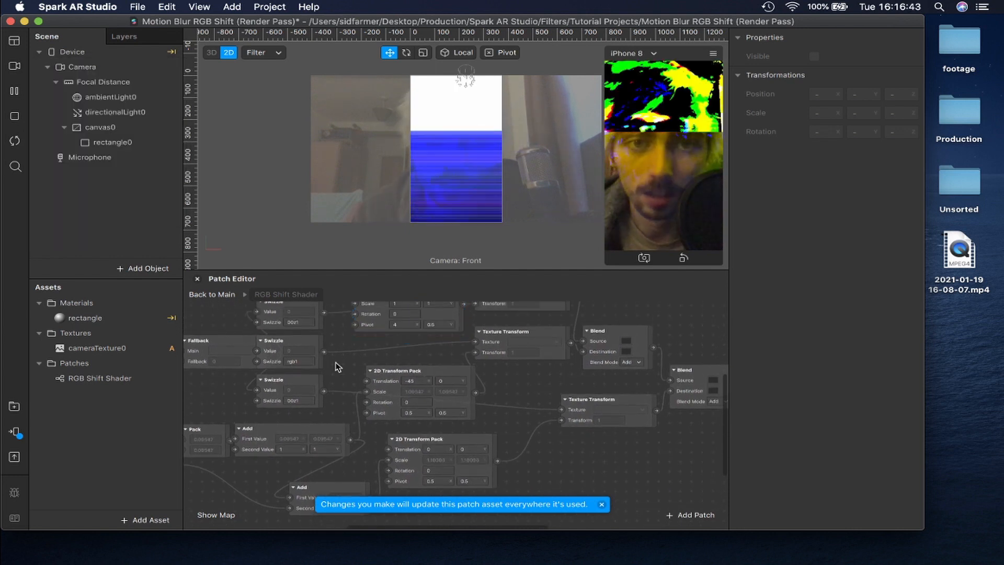
# Step: Reset the second 2D Transform Pack's X translation to 0 and set the third pack's X translation to 15
pyautogui.click(438, 449)
pyautogui.write('15')
pyautogui.press('Return')
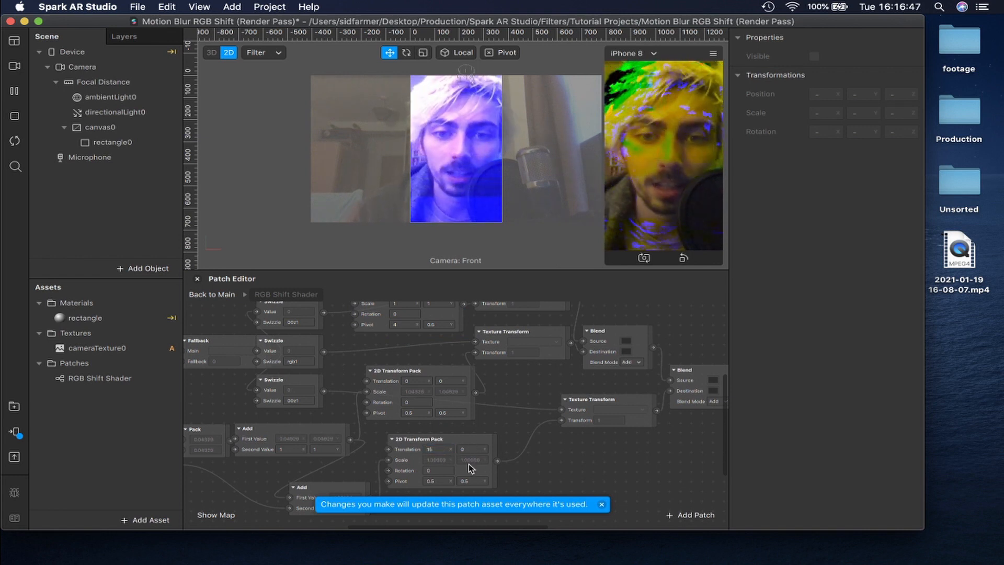
# Step: Set the maximum of the To Range patch fed by Amount to 1
pyautogui.hscroll(-6, 345, 476)
pyautogui.scroll(-2, 345, 476)
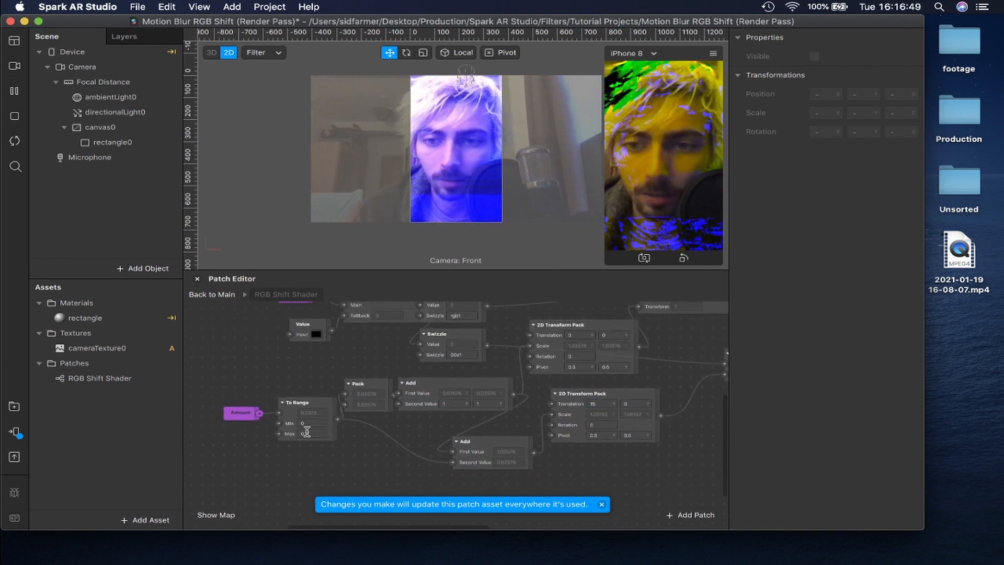
pyautogui.click(315, 435)
pyautogui.write('1')
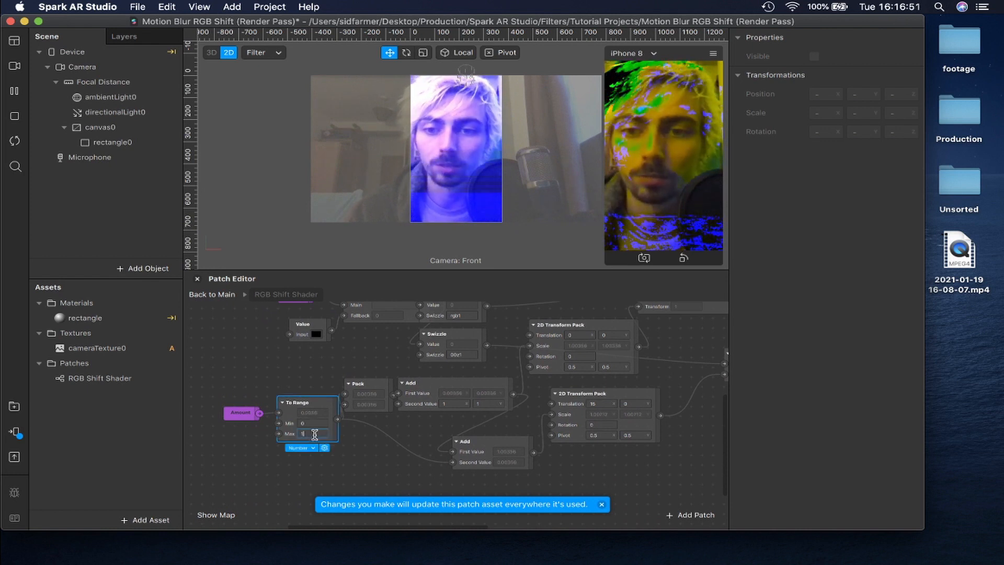
pyautogui.press('Return')
# Step: Leave the RGB Shift Shader's patch graph and return to the main patch graph
pyautogui.scroll(3, 457, 382)
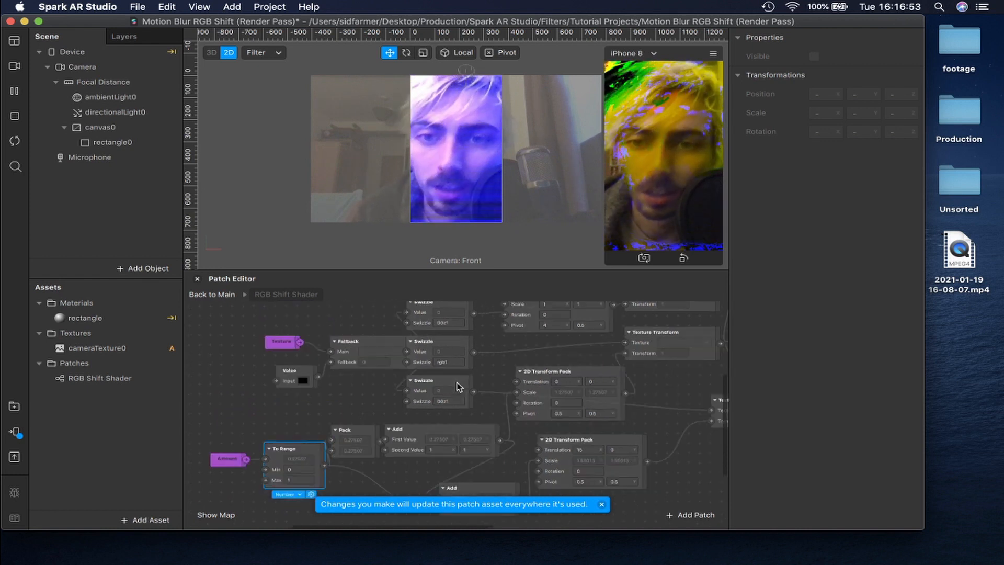
pyautogui.hscroll(2, 462, 387)
pyautogui.scroll(1, 463, 387)
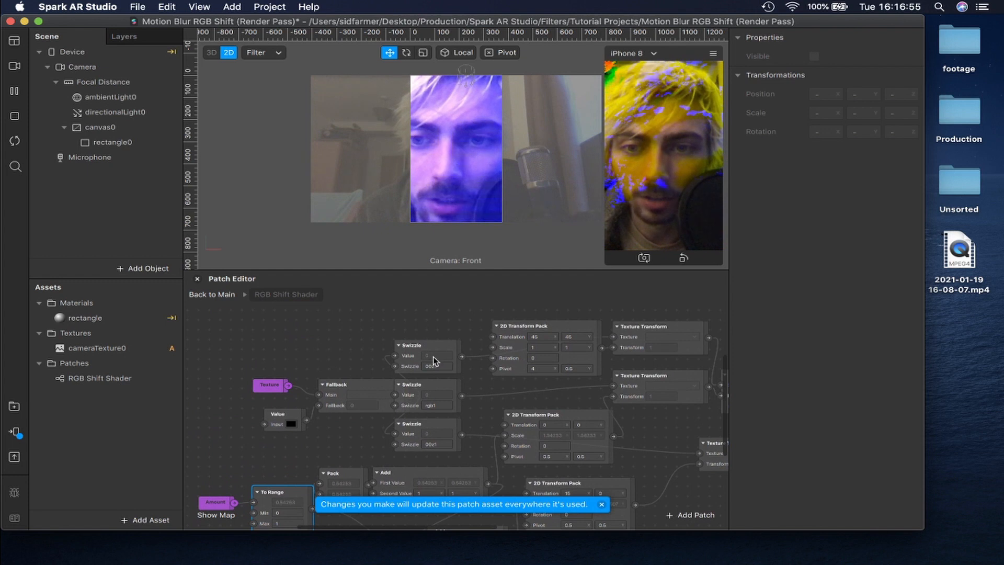
pyautogui.hscroll(10, 439, 432)
pyautogui.scroll(-2, 439, 432)
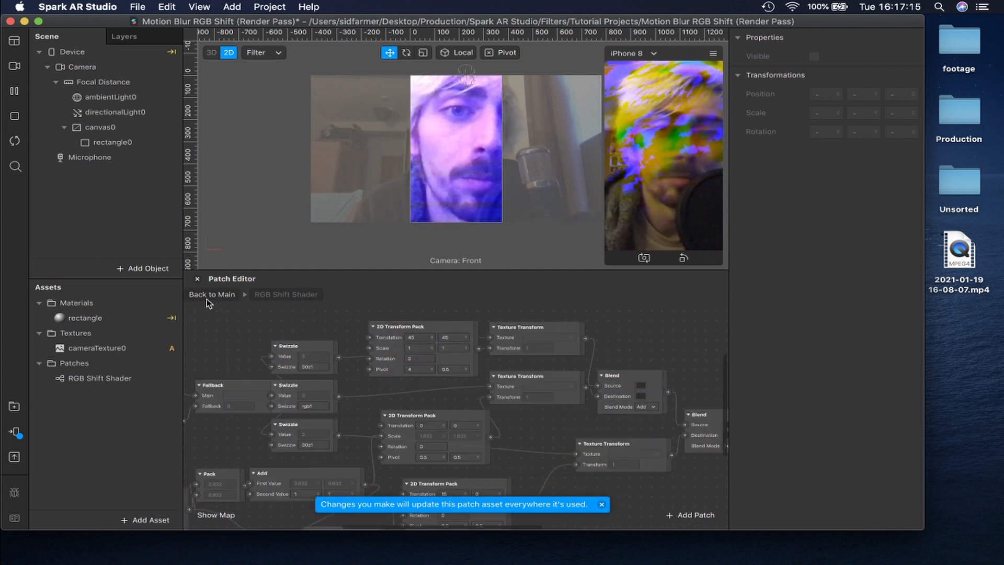
pyautogui.click(212, 294)
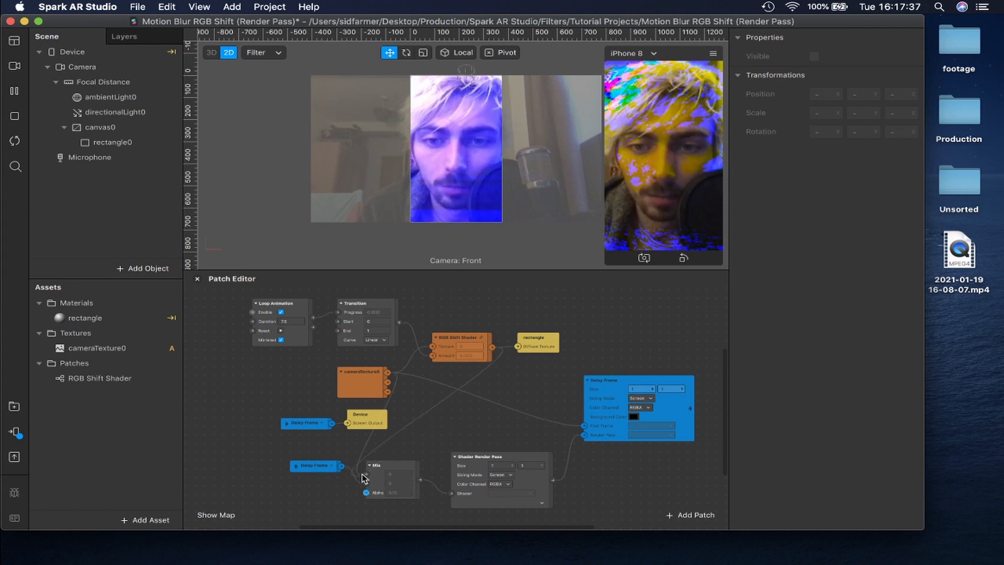
# Step: Connect cameraTexture0's first output to the Mix patch's Alpha input and set the Shader Render Pass's color channel to RG
pyautogui.moveTo(387, 372); pyautogui.dragTo(364, 492)
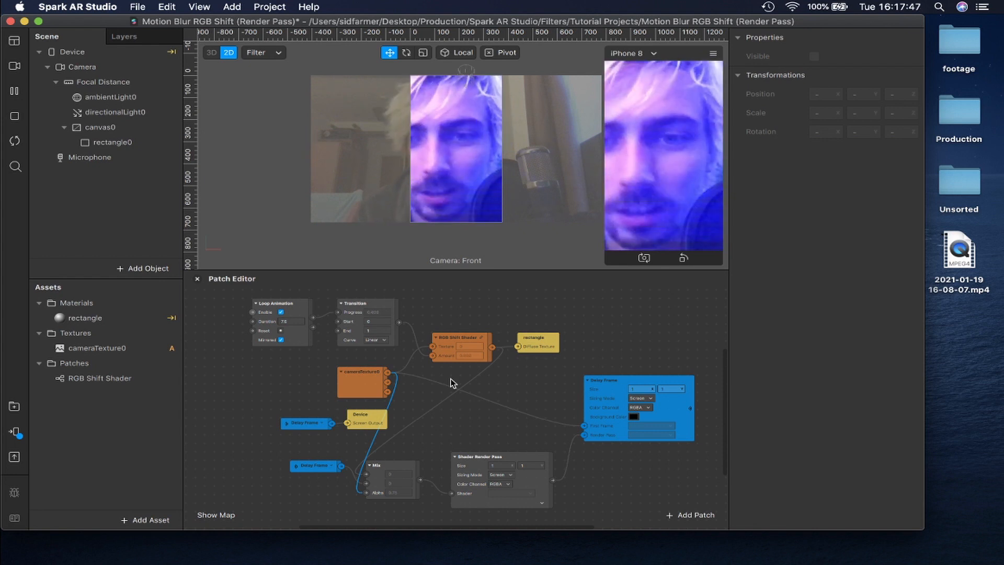
pyautogui.click(517, 453)
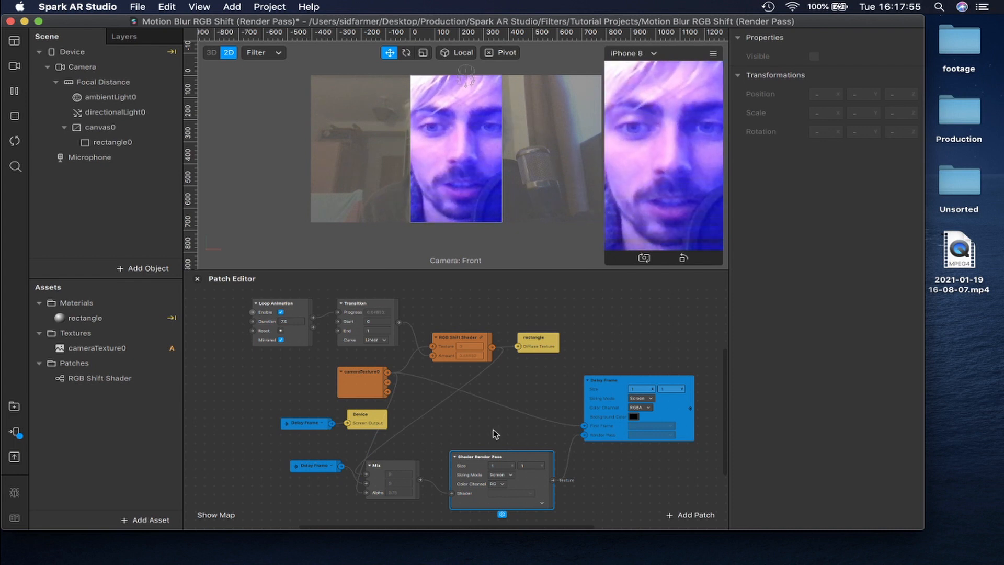
pyautogui.click(473, 429)
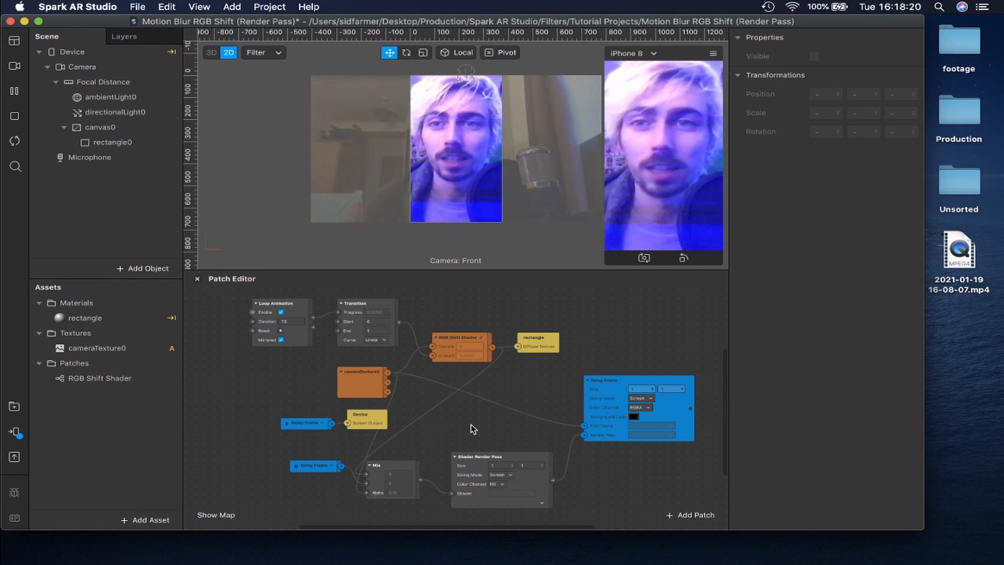
# Step: Export the effect file to the Desktop as "weird project", and close the file browser and the export dialog without uploading
pyautogui.click(139, 6)
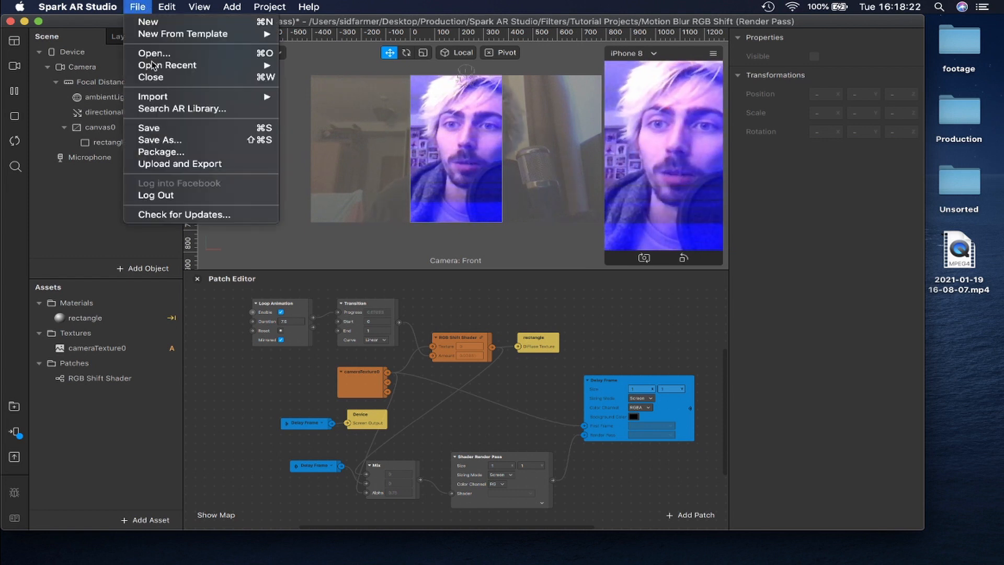
pyautogui.click(161, 163)
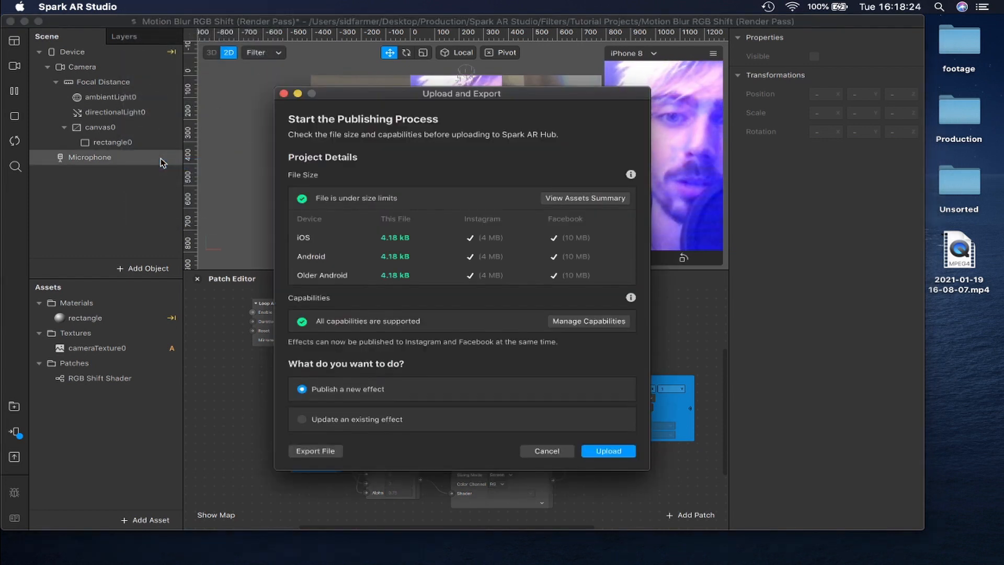
pyautogui.click(320, 450)
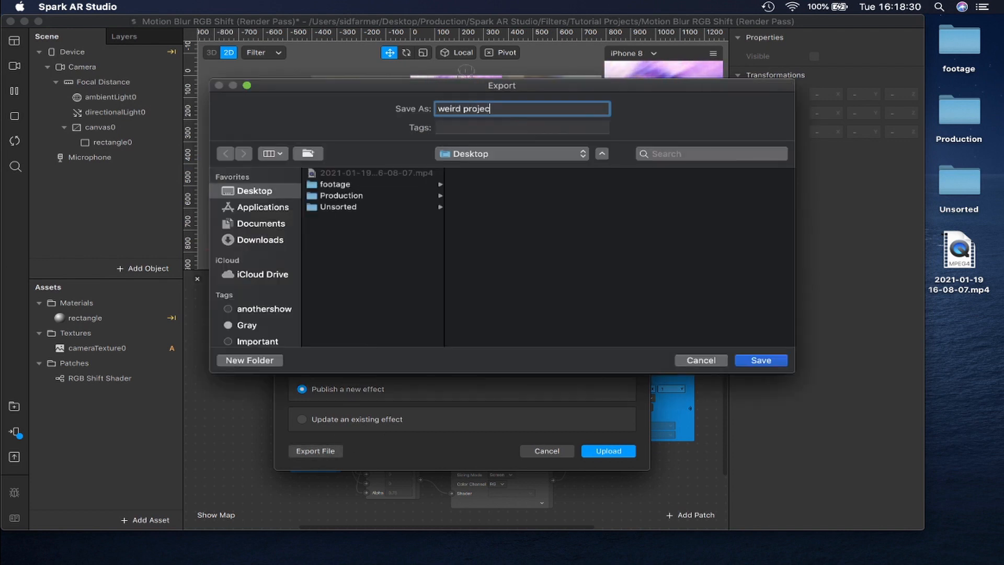
pyautogui.click(755, 360)
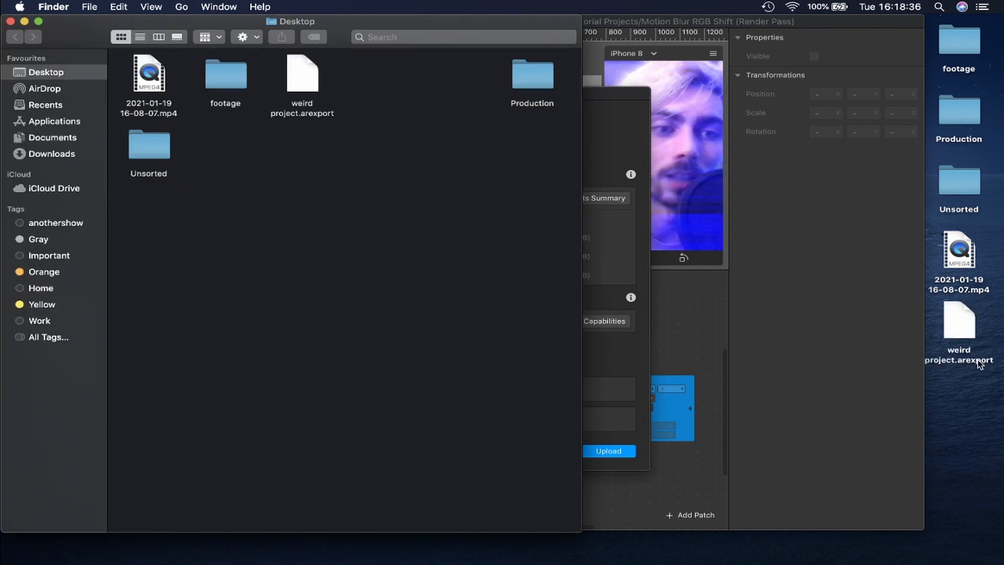
pyautogui.click(11, 21)
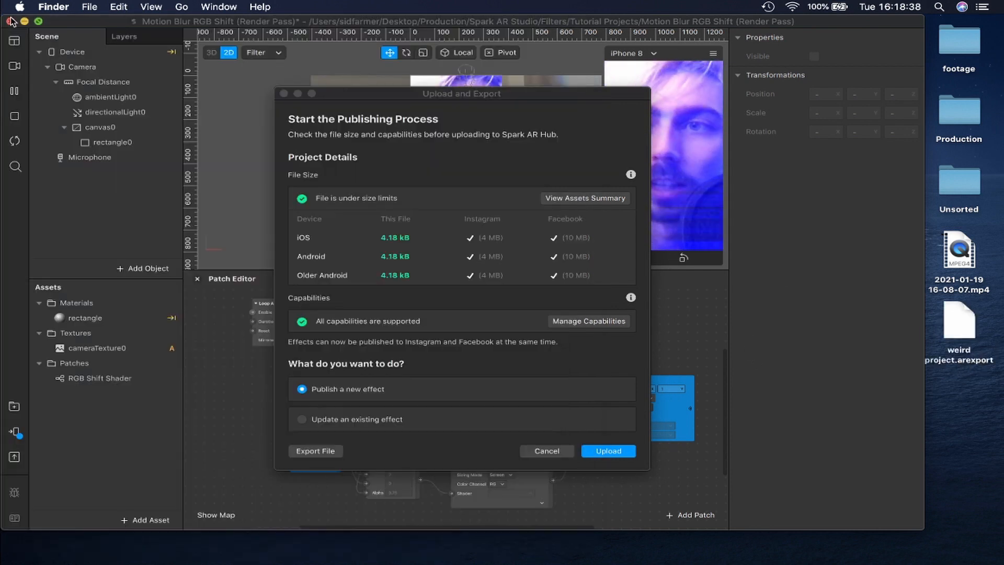
pyautogui.click(546, 450)
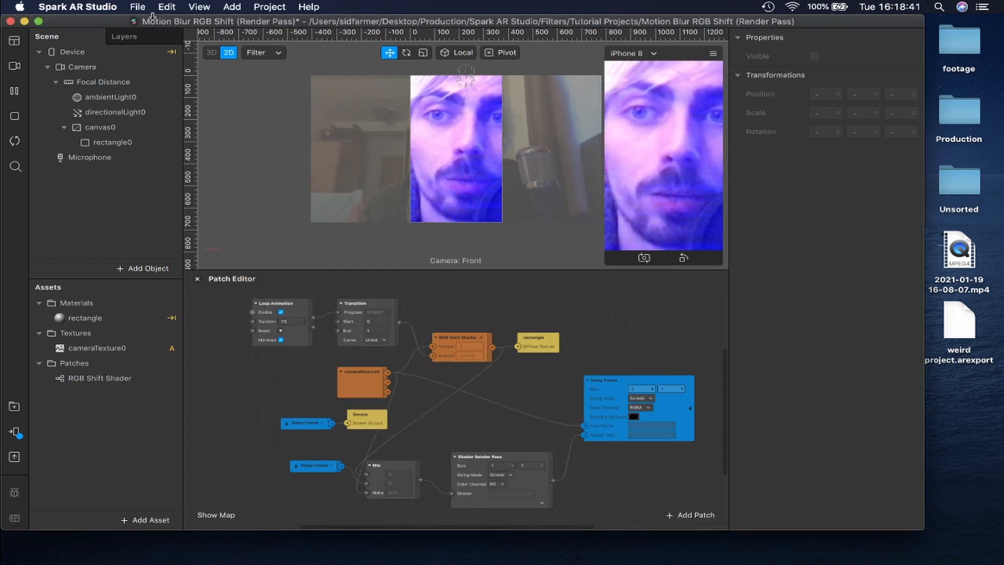